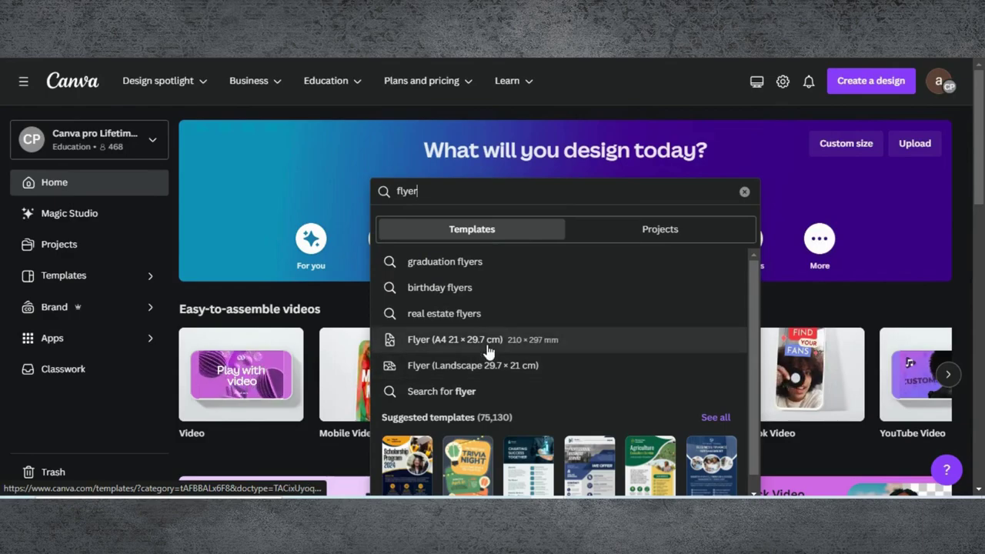
Step: Create a blank portrait A4 flyer, 21 × 29.7 cm
{"action": "left_click", "coordinate": [486, 346]}
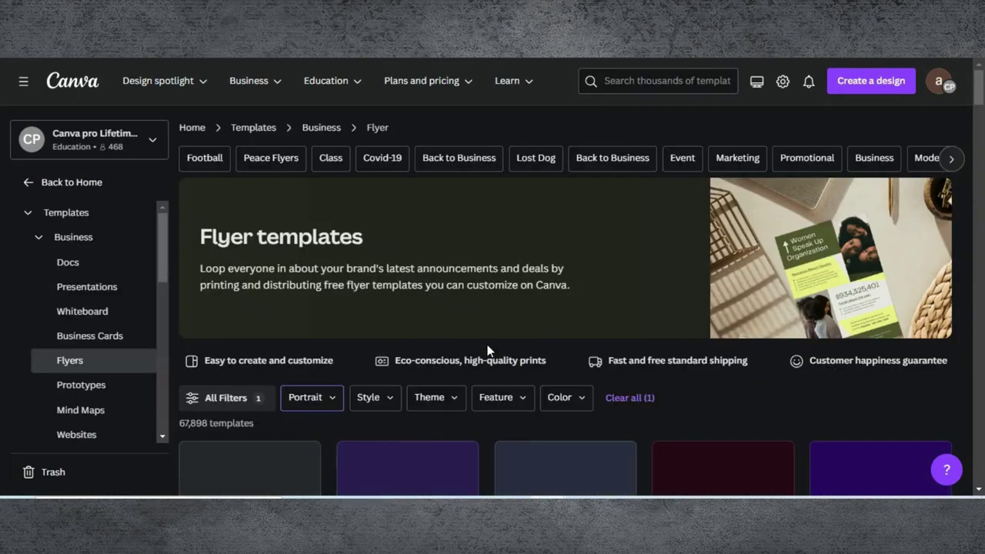
{"action": "scroll", "coordinate": [360, 354], "scroll_direction": "down", "scroll_amount": 3}
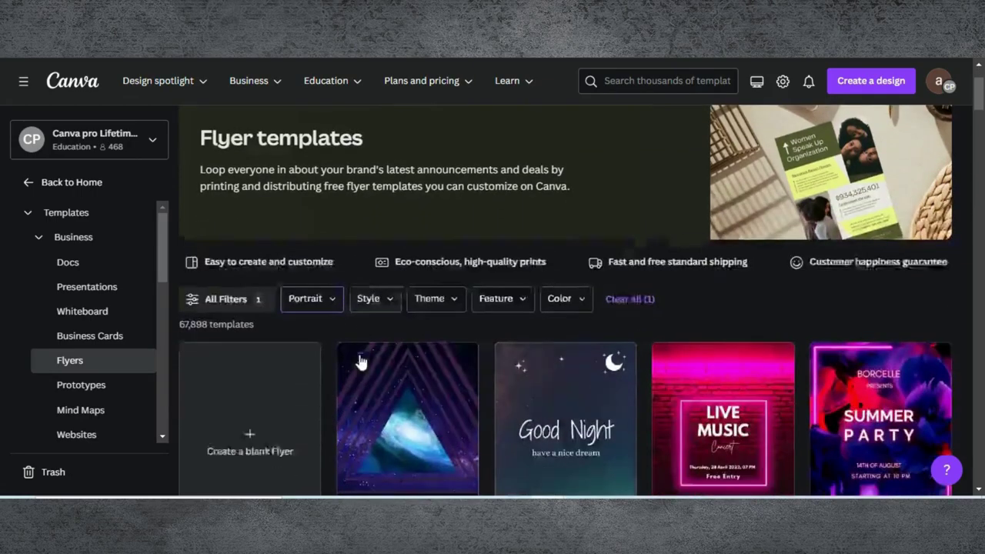
{"action": "left_click", "coordinate": [251, 377]}
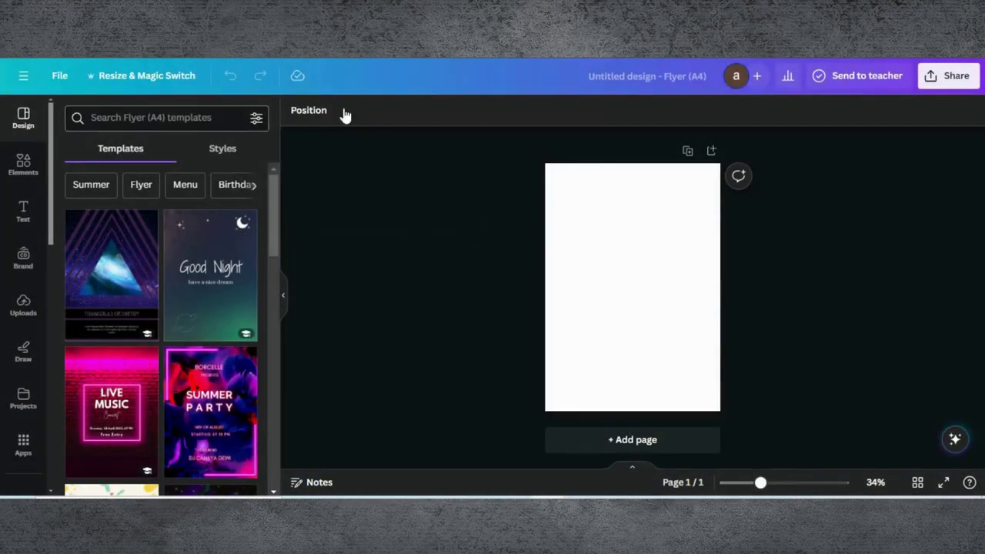
Step: Set the flyer's page background to the solid dark green default color
{"action": "left_click", "coordinate": [594, 241]}
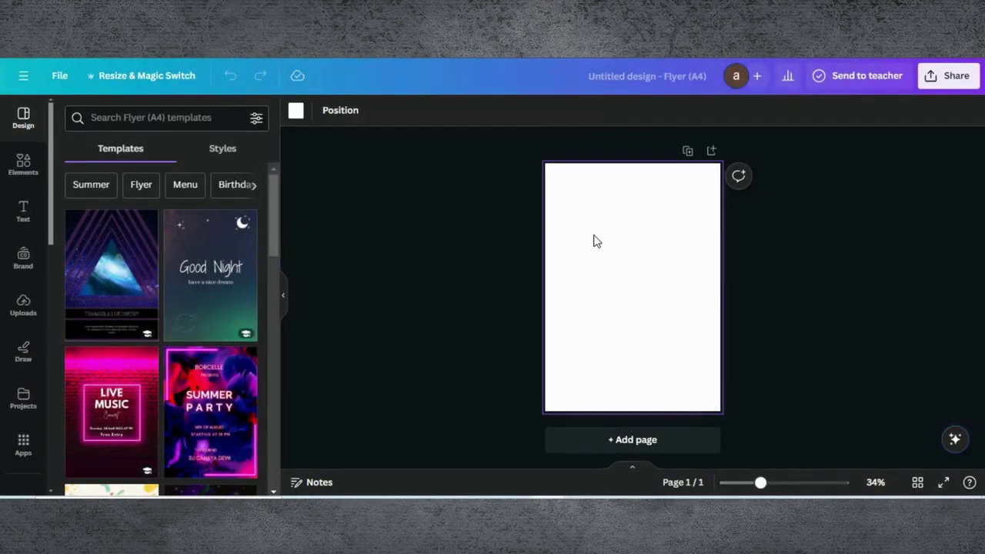
{"action": "left_click", "coordinate": [296, 111]}
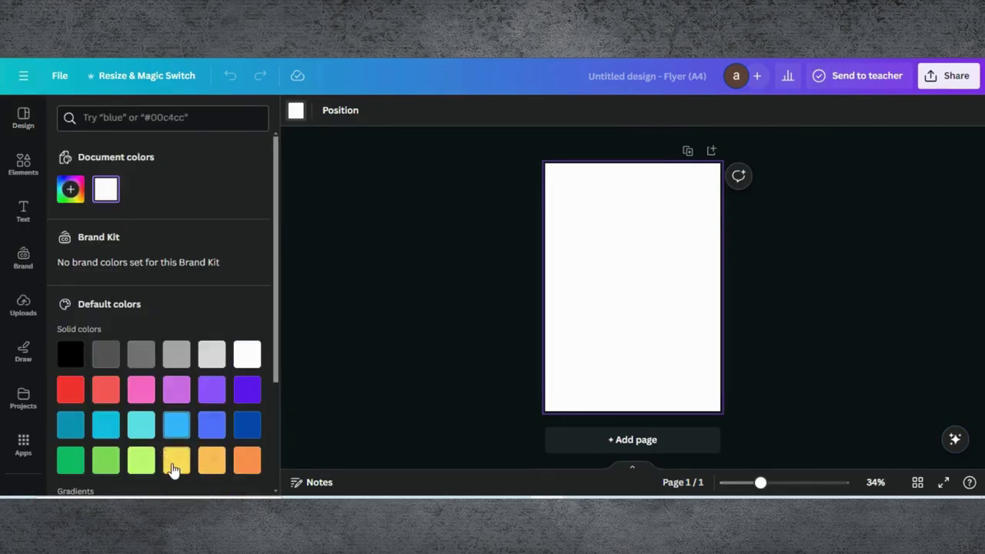
{"action": "left_click", "coordinate": [70, 461]}
{"action": "left_click", "coordinate": [385, 273]}
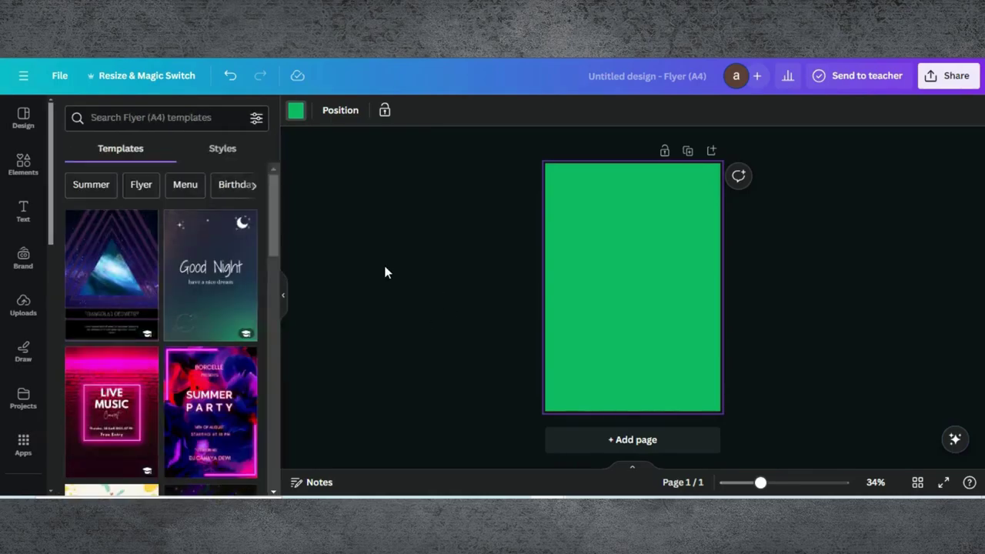
Step: Download the plain green page as a PNG at size 1 without a transparent background
{"action": "left_click", "coordinate": [27, 221]}
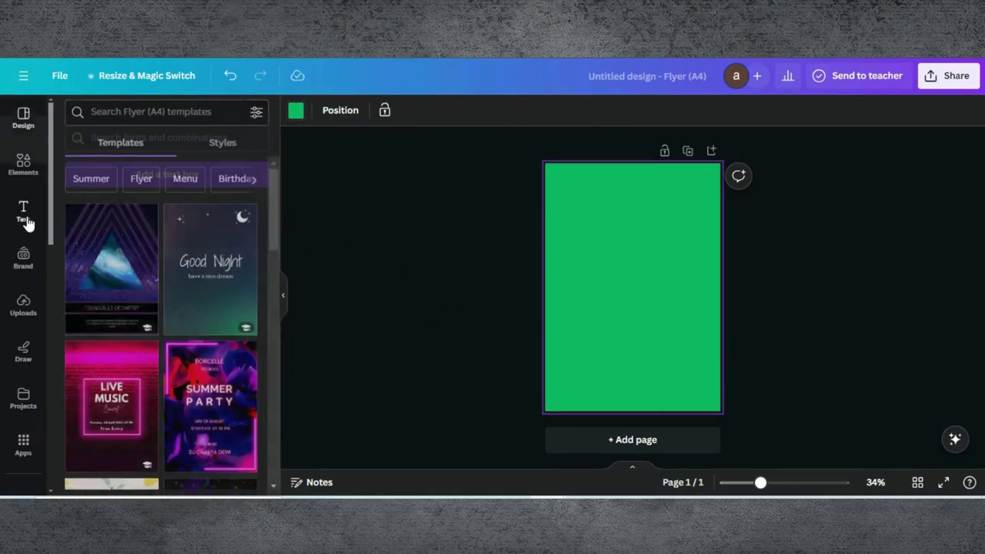
{"action": "left_click", "coordinate": [954, 75]}
{"action": "scroll", "coordinate": [794, 345], "scroll_direction": "down", "scroll_amount": 2}
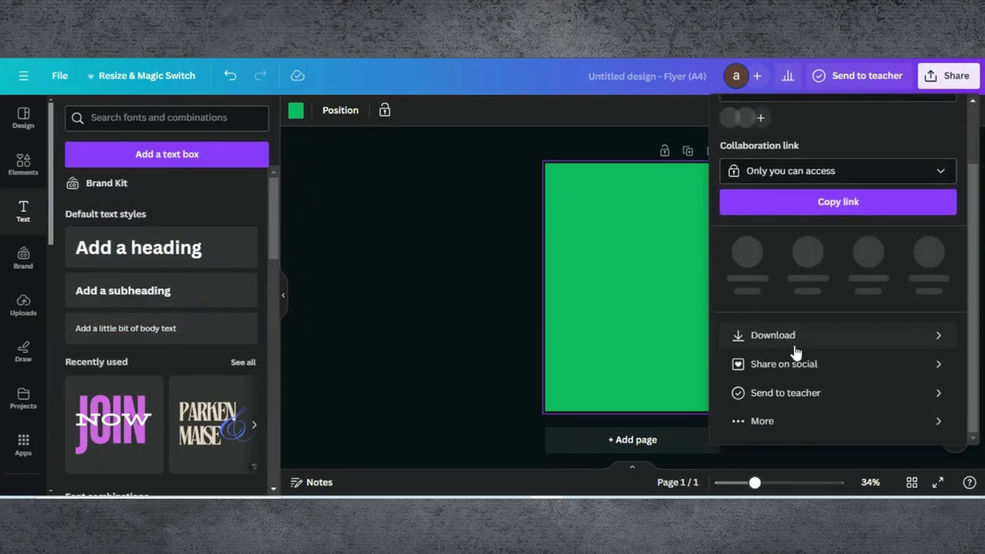
{"action": "left_click", "coordinate": [794, 338]}
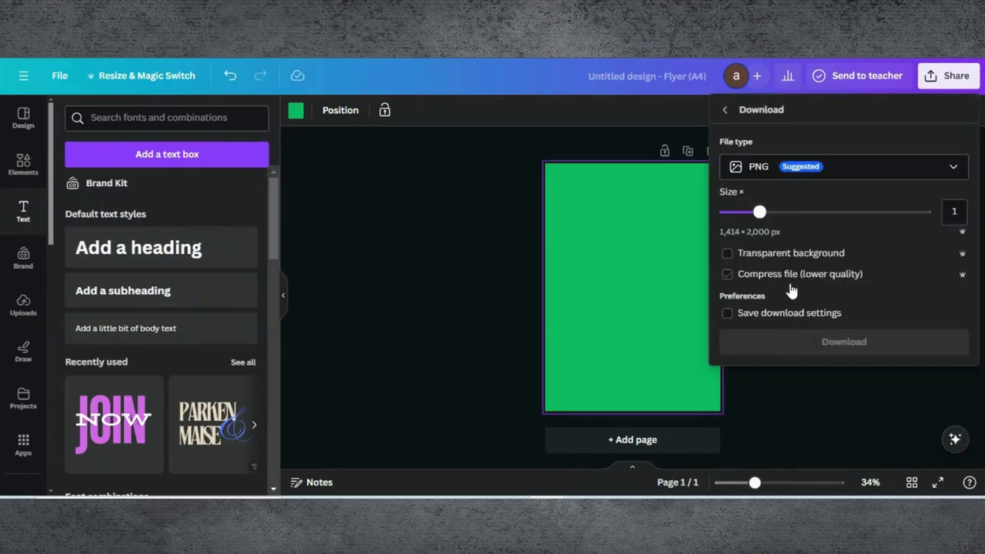
{"action": "left_click", "coordinate": [794, 344]}
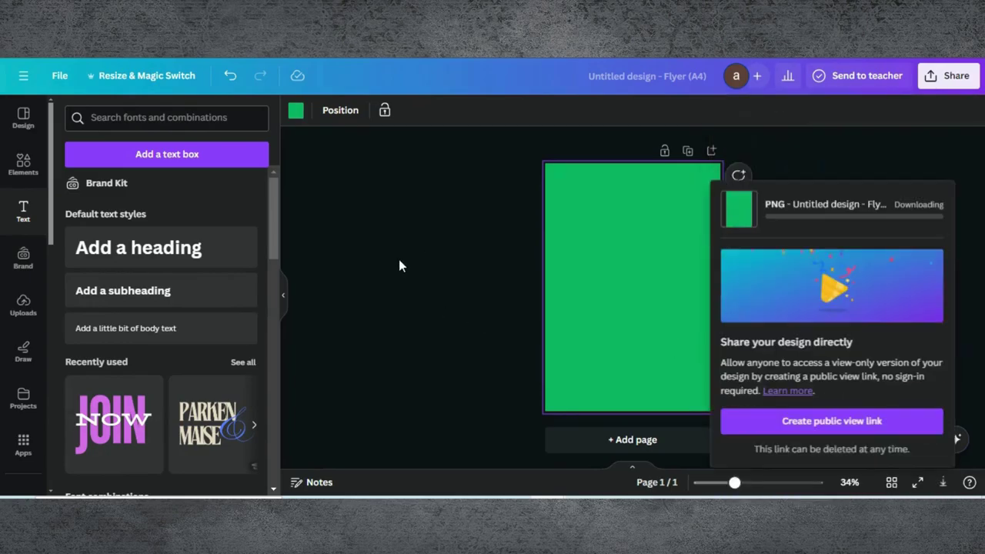
{"action": "left_click", "coordinate": [398, 265]}
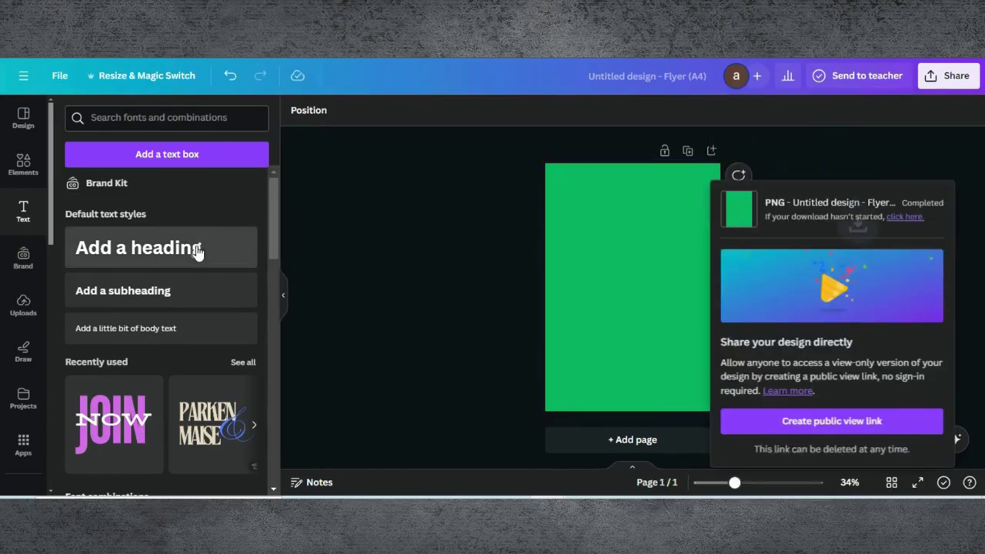
Step: Add a subheading reading "Fashion show design in canva" and place it near the top edge of the green page
{"action": "left_click", "coordinate": [198, 296]}
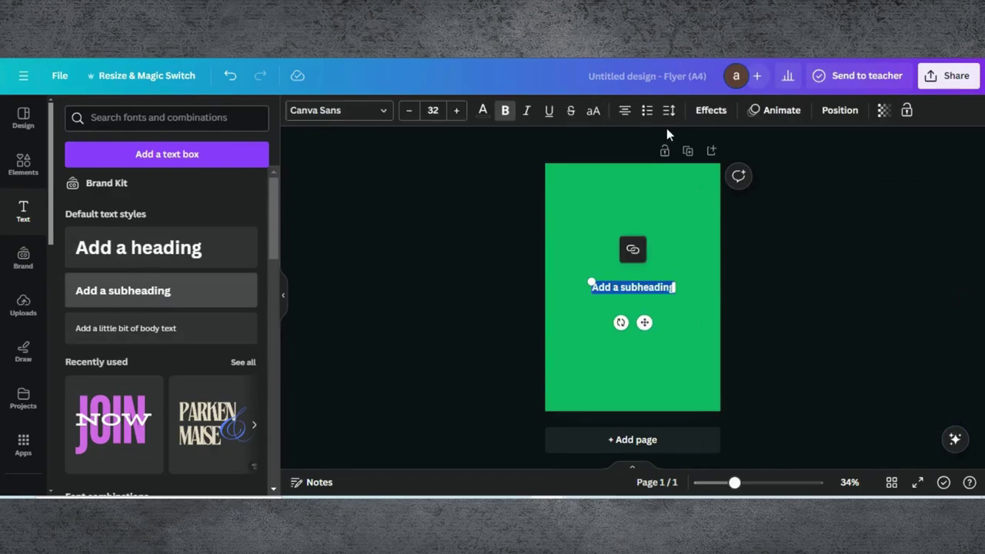
{"action": "left_click_drag", "start_coordinate": [706, 82], "coordinate": [200, 292]}
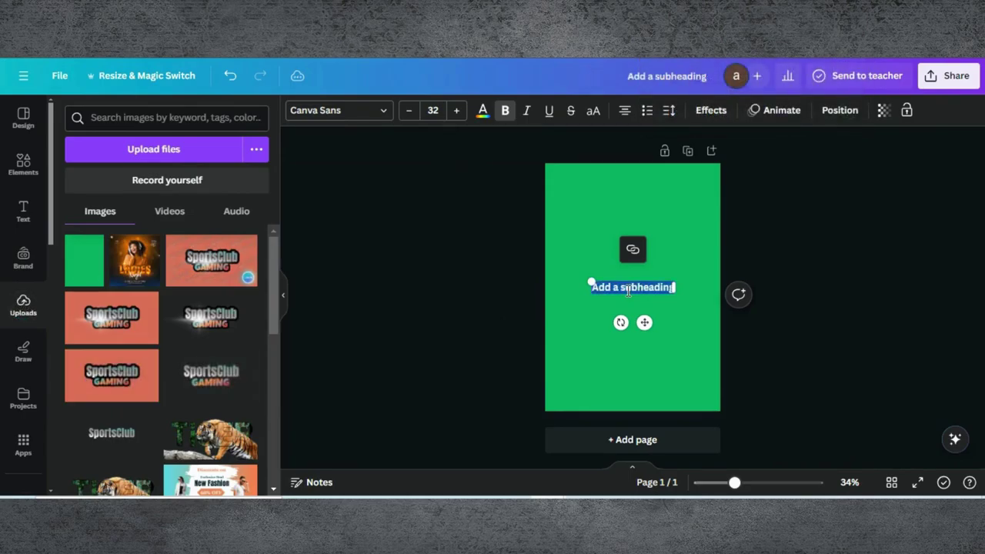
{"action": "type", "text": "Fashion show design in canva"}
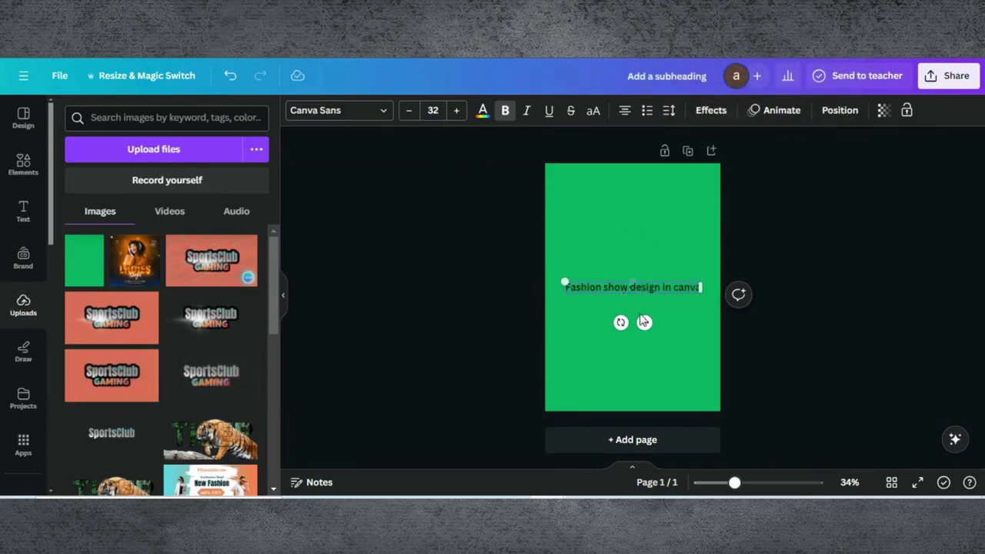
{"action": "left_click_drag", "start_coordinate": [644, 322], "coordinate": [641, 215]}
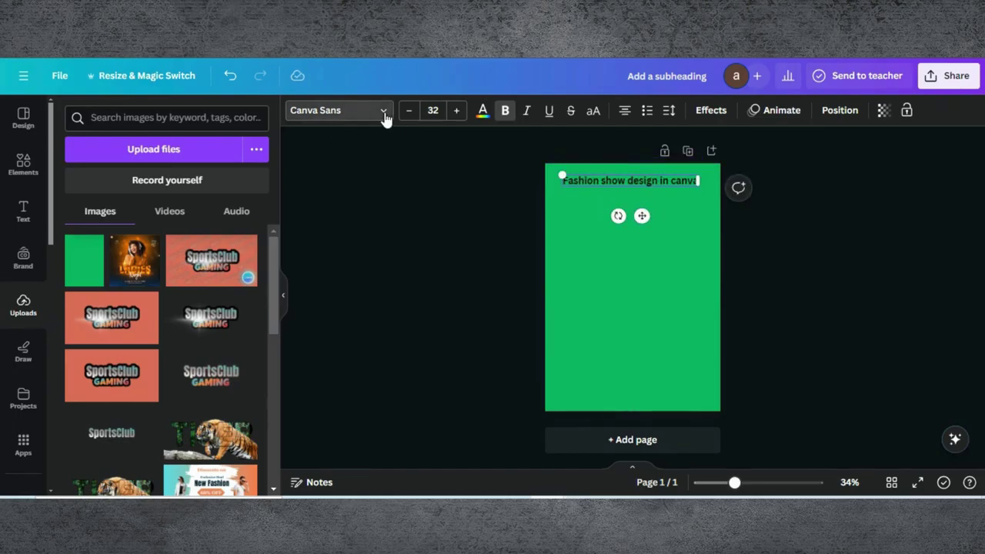
Step: Change the subheading's font to Luckiest Guy
{"action": "left_click", "coordinate": [383, 113]}
{"action": "left_click", "coordinate": [155, 149]}
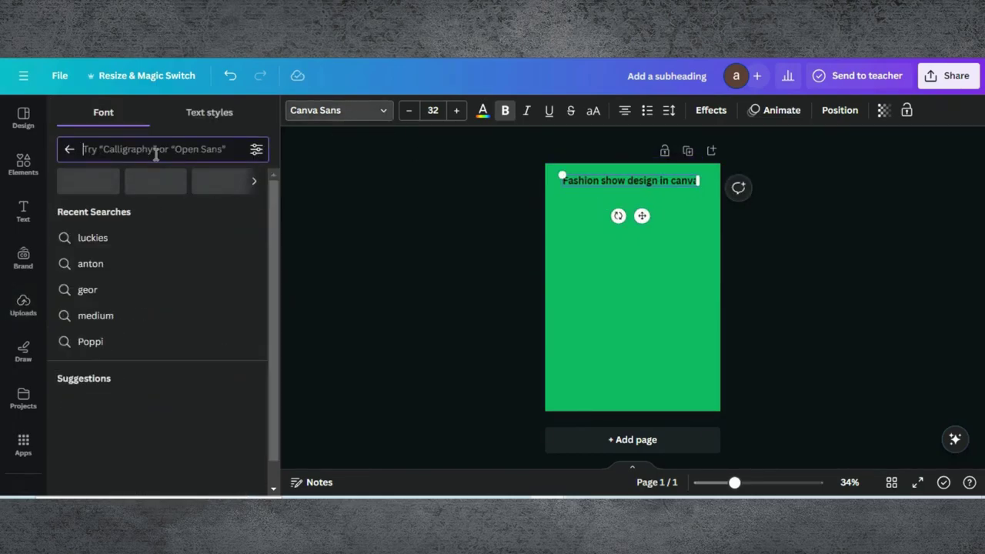
{"action": "type", "text": "luck"}
{"action": "key", "text": "BackSpace"}
{"action": "key", "text": "BackSpace"}
{"action": "type", "text": "uck"}
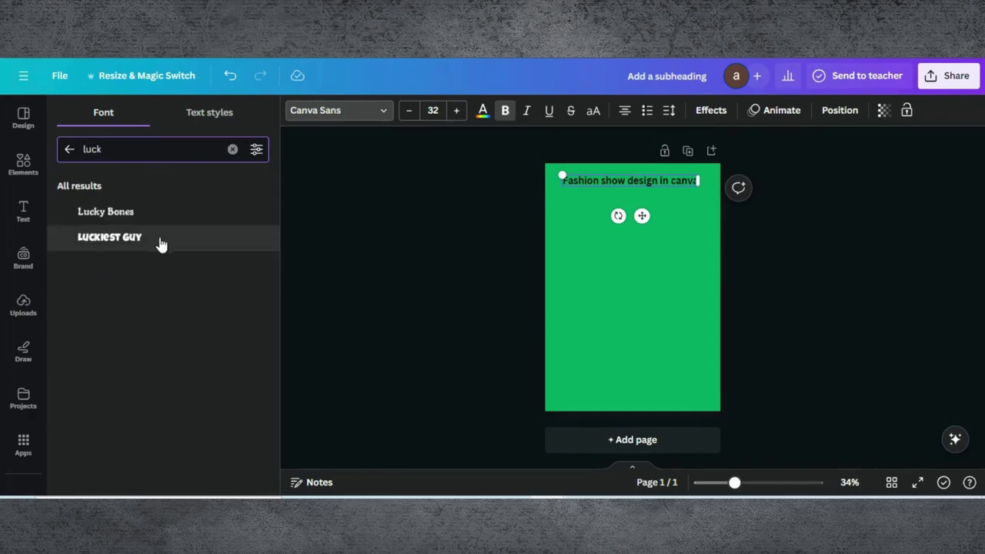
{"action": "left_click", "coordinate": [162, 244]}
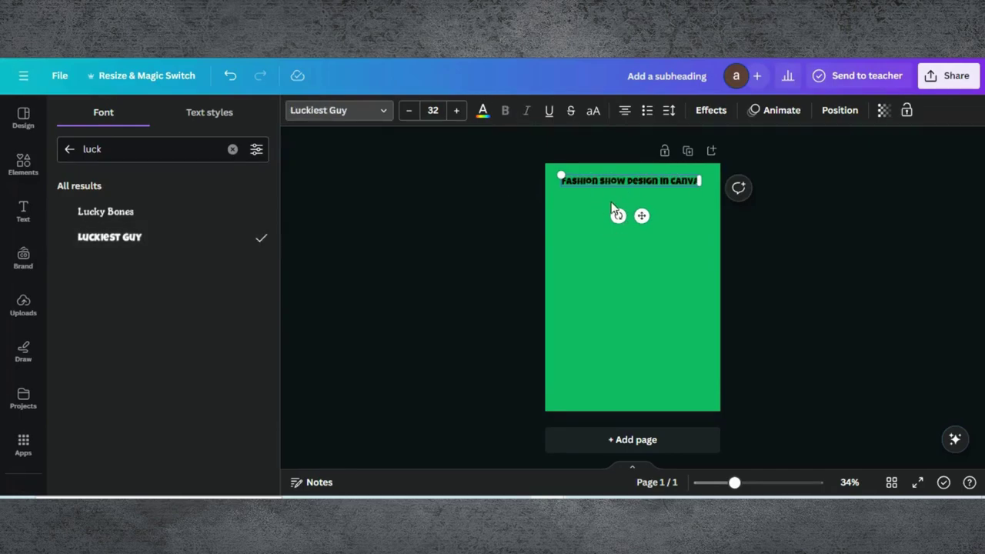
Step: Enlarge the subheading to size 33.5 and tilt it upward to the right, starting at the page's left edge
{"action": "left_click_drag", "start_coordinate": [557, 174], "coordinate": [554, 173]}
{"action": "left_click_drag", "start_coordinate": [615, 216], "coordinate": [635, 212]}
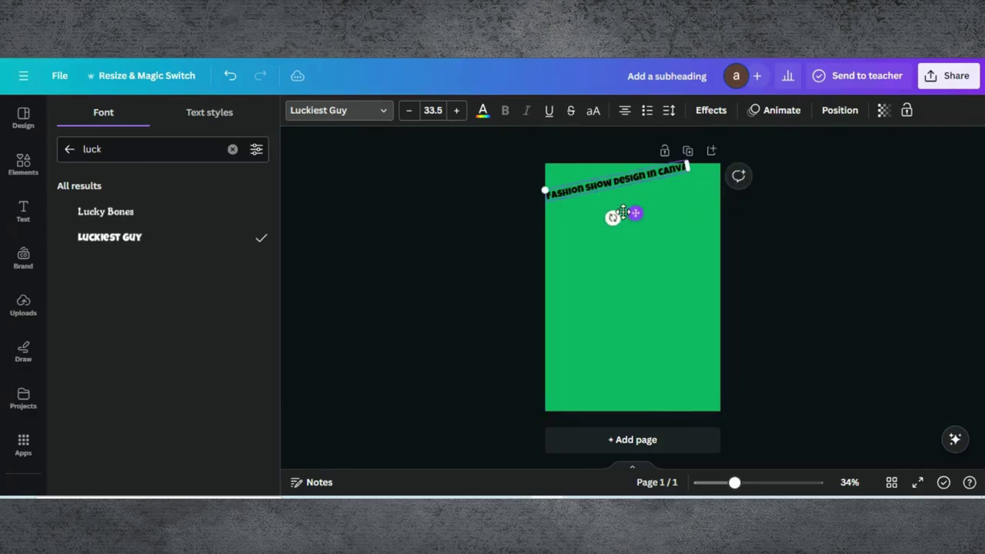
{"action": "left_click", "coordinate": [671, 191]}
{"action": "left_click", "coordinate": [645, 180]}
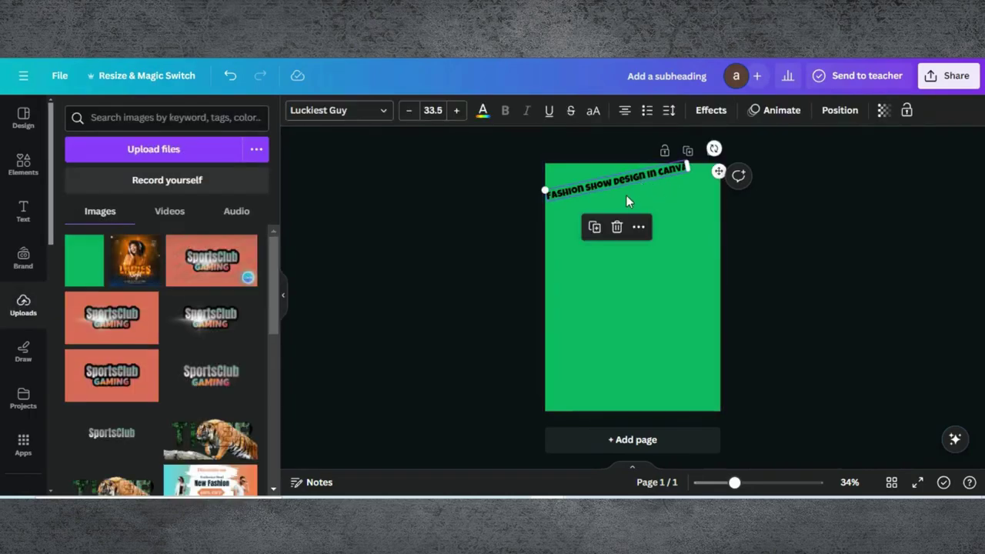
Step: Duplicate the tilted text three times, staggering two copies toward the page's right edge and placing the third lower at the left
{"action": "left_click", "coordinate": [598, 230]}
{"action": "left_click_drag", "start_coordinate": [616, 186], "coordinate": [668, 182]}
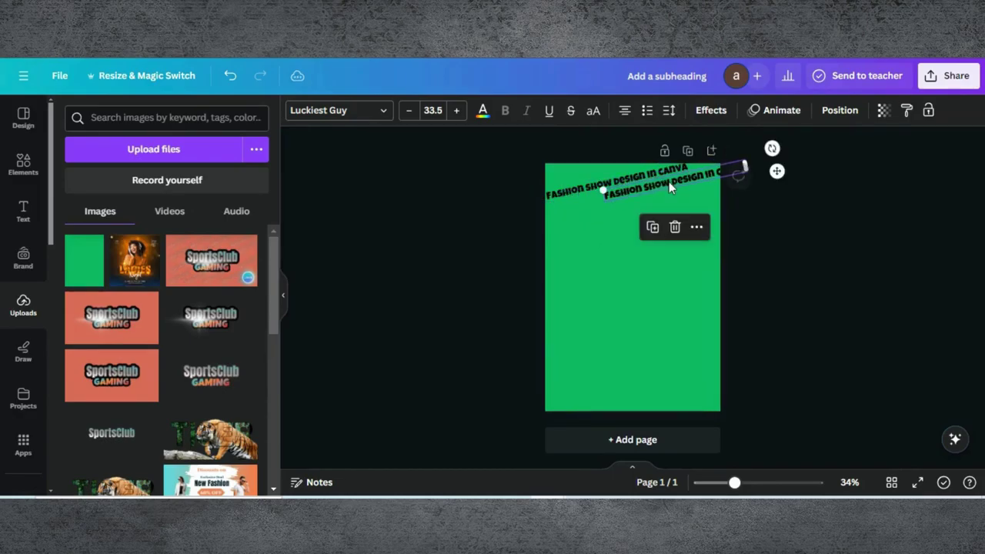
{"action": "left_click", "coordinate": [654, 227]}
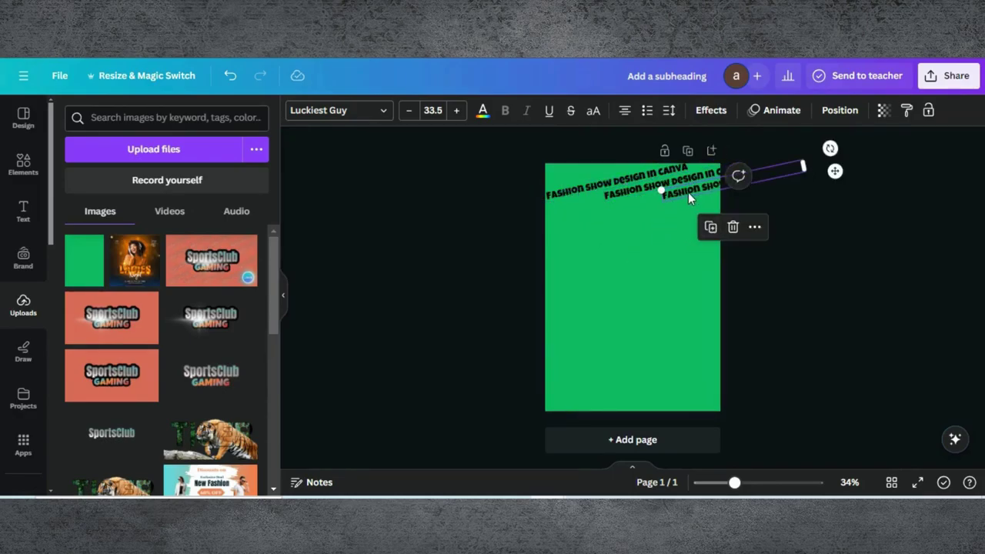
{"action": "left_click", "coordinate": [710, 227]}
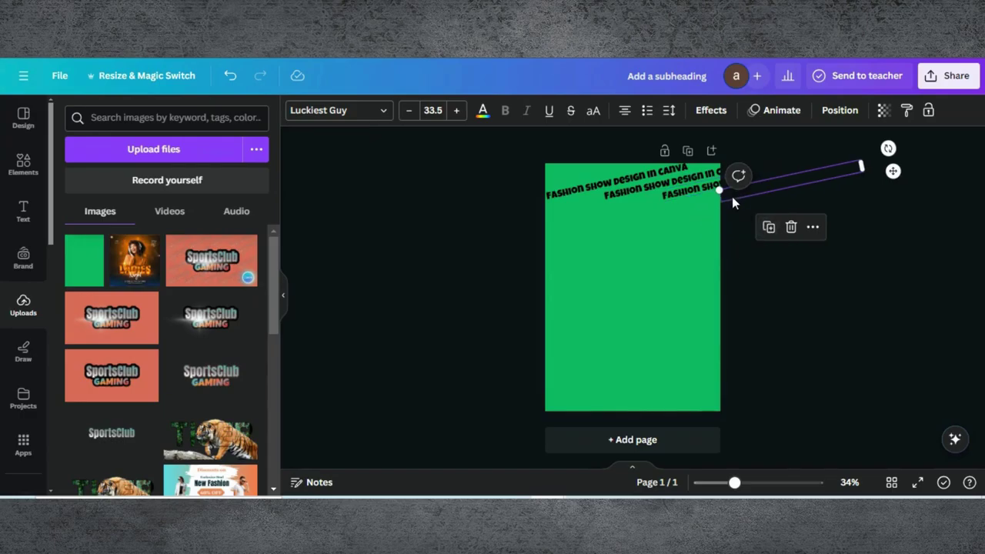
{"action": "left_click_drag", "start_coordinate": [726, 194], "coordinate": [524, 225]}
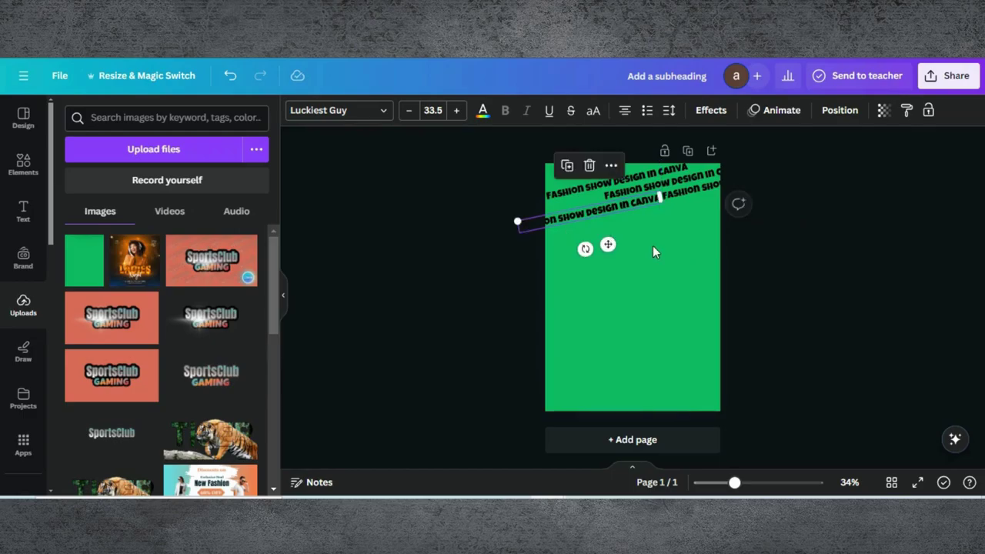
Step: Add two more copies of the tilted text, filling the second row's left gap and starting a new row above the first
{"action": "left_click", "coordinate": [568, 167]}
{"action": "left_click_drag", "start_coordinate": [620, 220], "coordinate": [553, 203]}
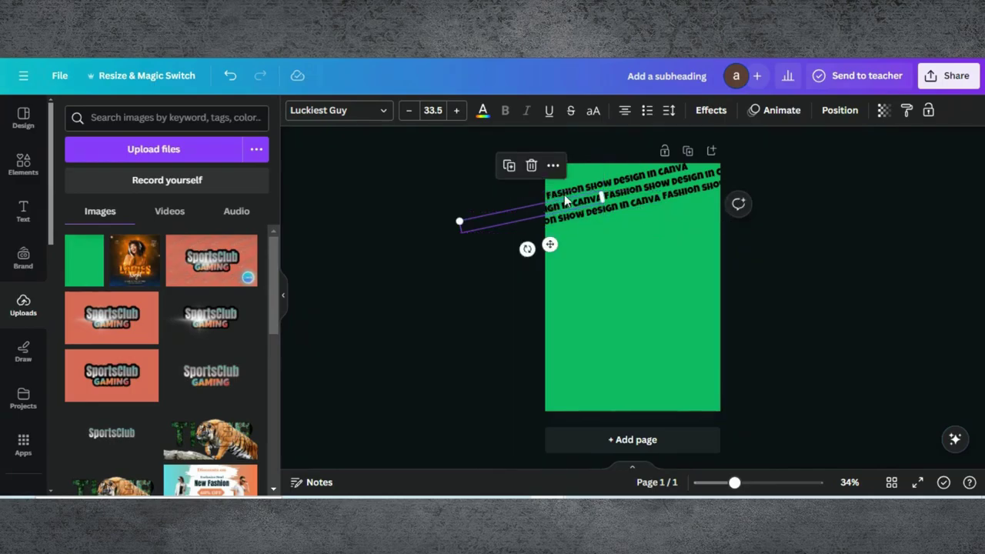
{"action": "left_click", "coordinate": [508, 167]}
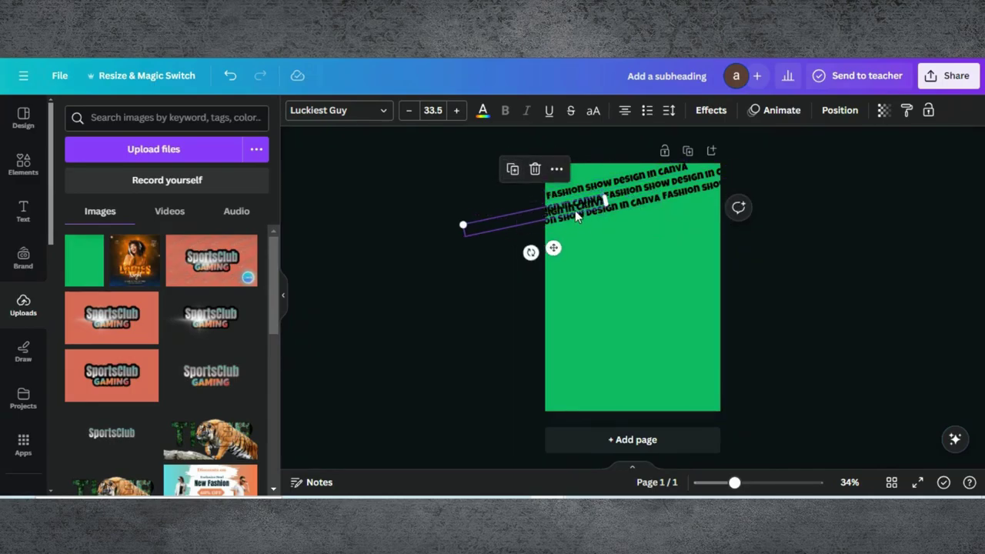
{"action": "left_click_drag", "start_coordinate": [568, 209], "coordinate": [613, 170]}
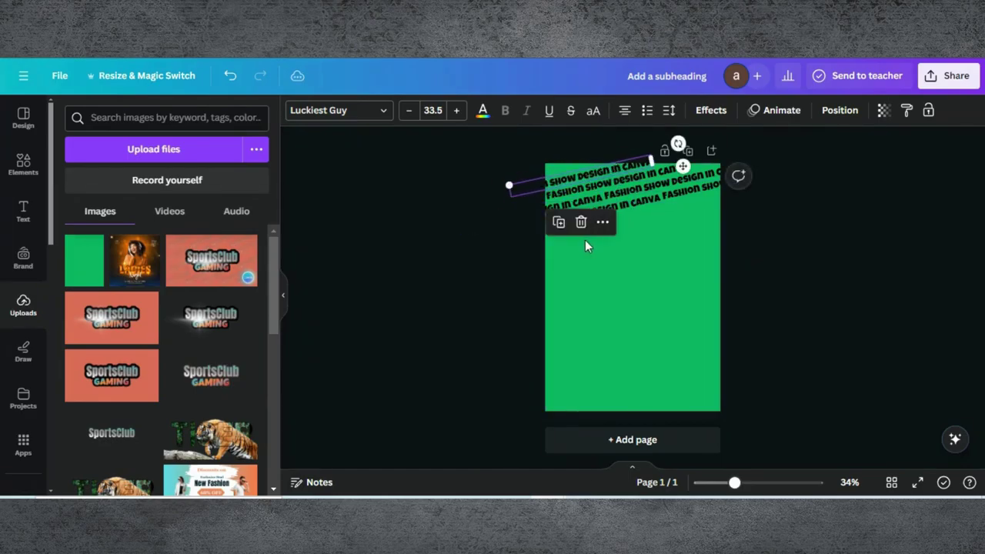
Step: Flatten the tilt of the uppermost text line slightly and place a duplicate of it above in the page's top-left corner
{"action": "left_click", "coordinate": [645, 155]}
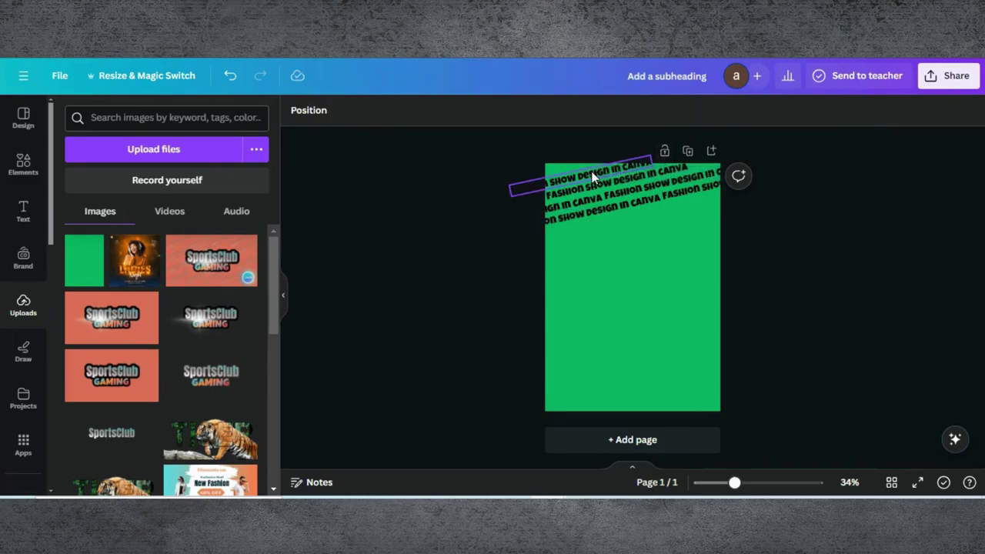
{"action": "left_click", "coordinate": [641, 159]}
{"action": "left_click_drag", "start_coordinate": [677, 143], "coordinate": [679, 146]}
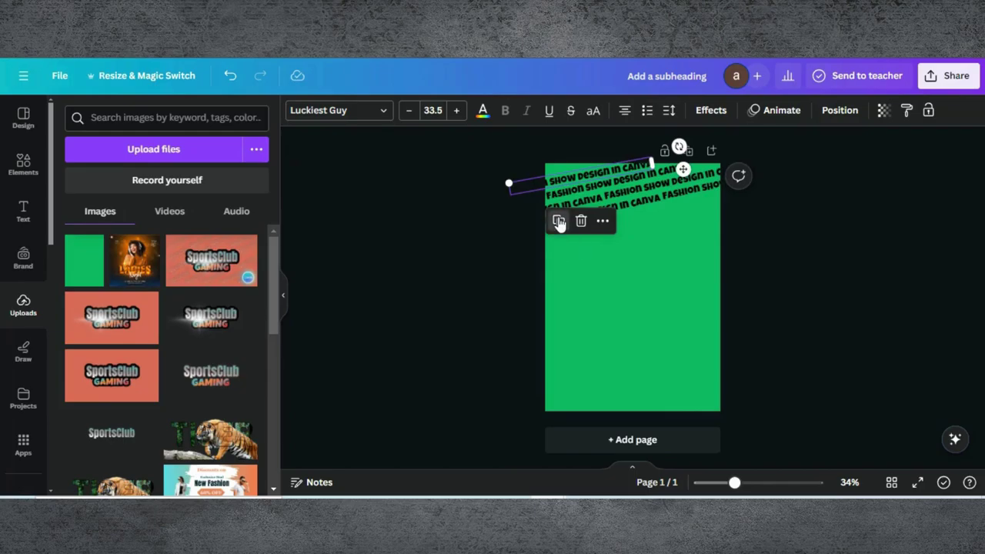
{"action": "left_click", "coordinate": [558, 221]}
{"action": "left_click_drag", "start_coordinate": [572, 185], "coordinate": [560, 170]}
{"action": "left_click", "coordinate": [653, 242]}
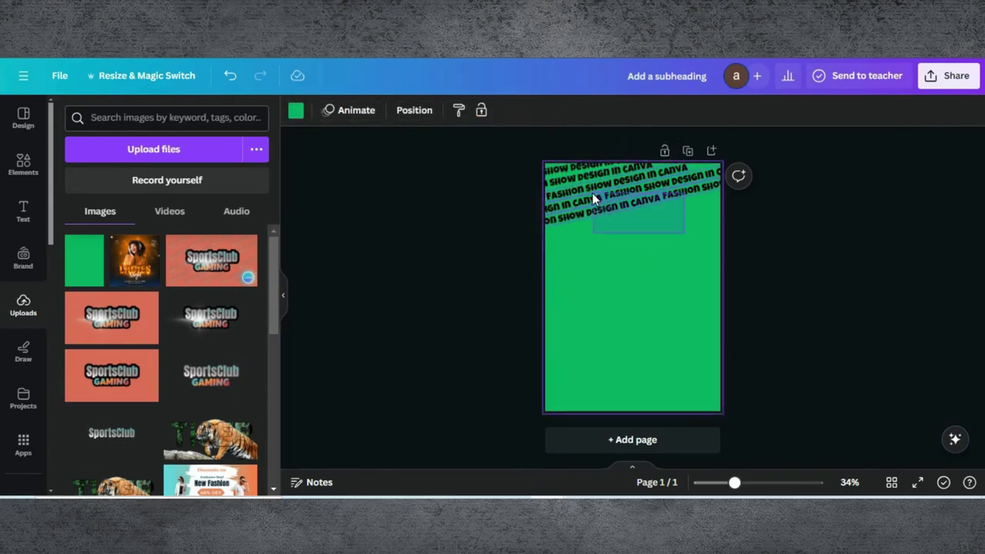
Step: Group all the tilted text lines and duplicate the group down the page until the pattern covers the whole green background
{"action": "key", "text": "ctrl+a"}
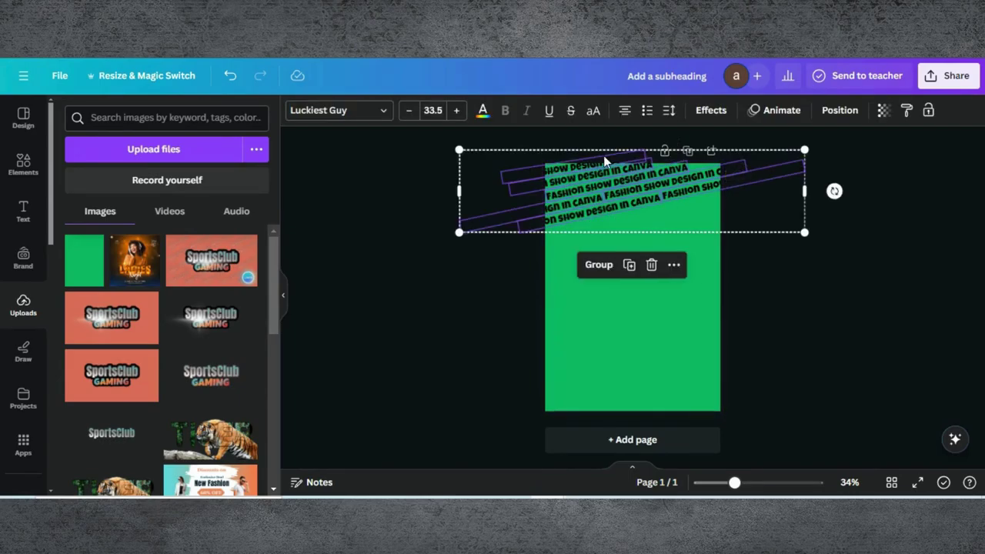
{"action": "left_click", "coordinate": [597, 265]}
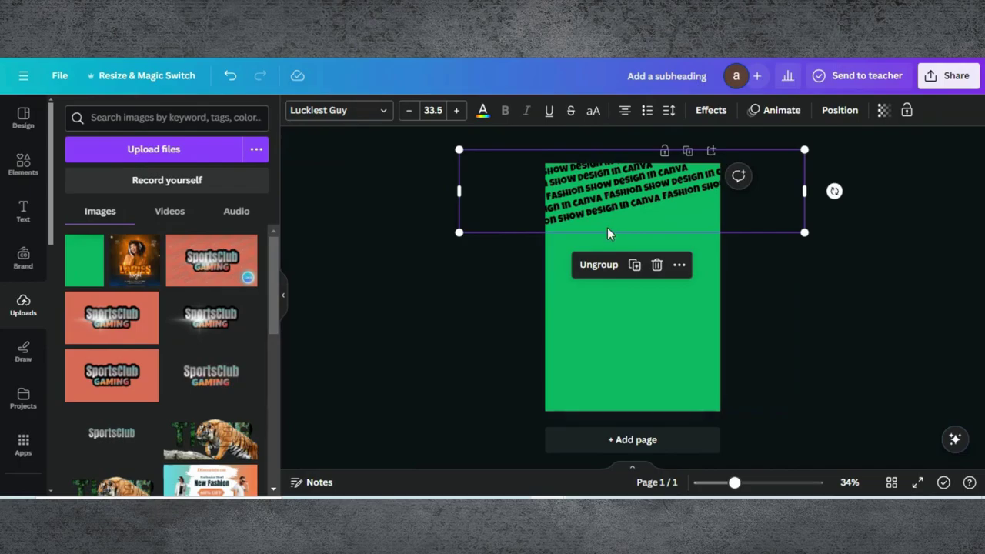
{"action": "left_click", "coordinate": [634, 265]}
{"action": "left_click_drag", "start_coordinate": [638, 189], "coordinate": [635, 231]}
{"action": "key", "text": "Escape"}
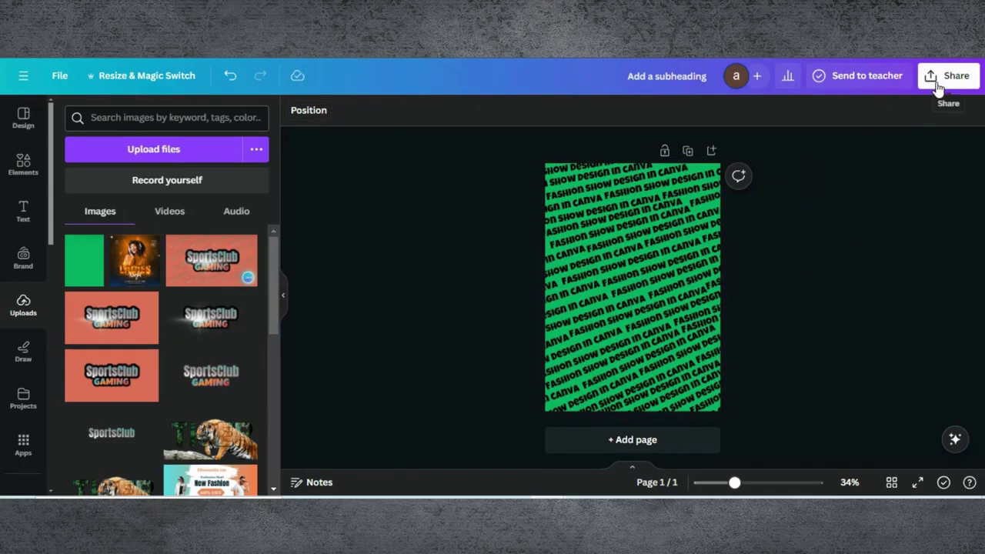
Step: Export the green text-pattern page as a PNG file
{"action": "left_click", "coordinate": [948, 76]}
{"action": "scroll", "coordinate": [778, 278], "scroll_direction": "down", "scroll_amount": 2}
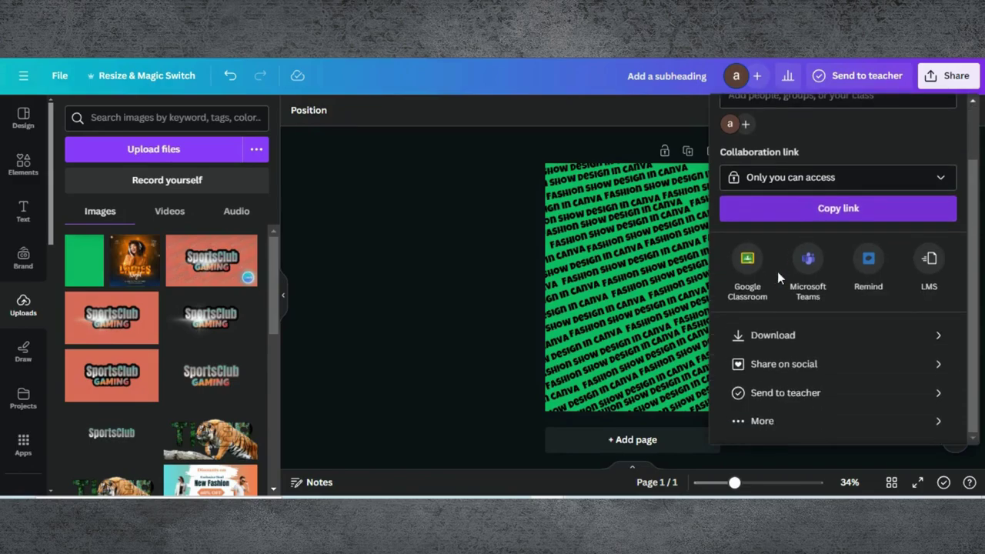
{"action": "left_click", "coordinate": [761, 334]}
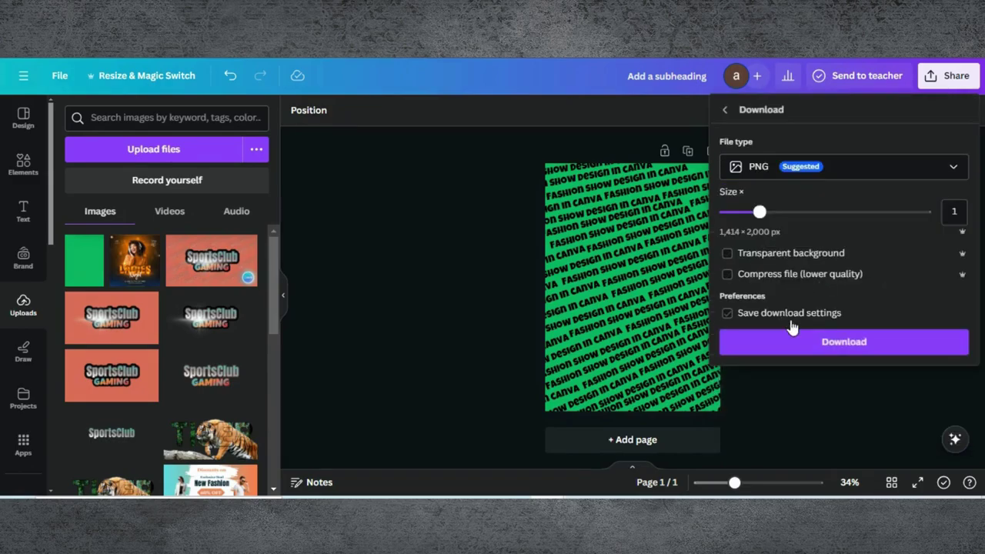
{"action": "left_click", "coordinate": [783, 352]}
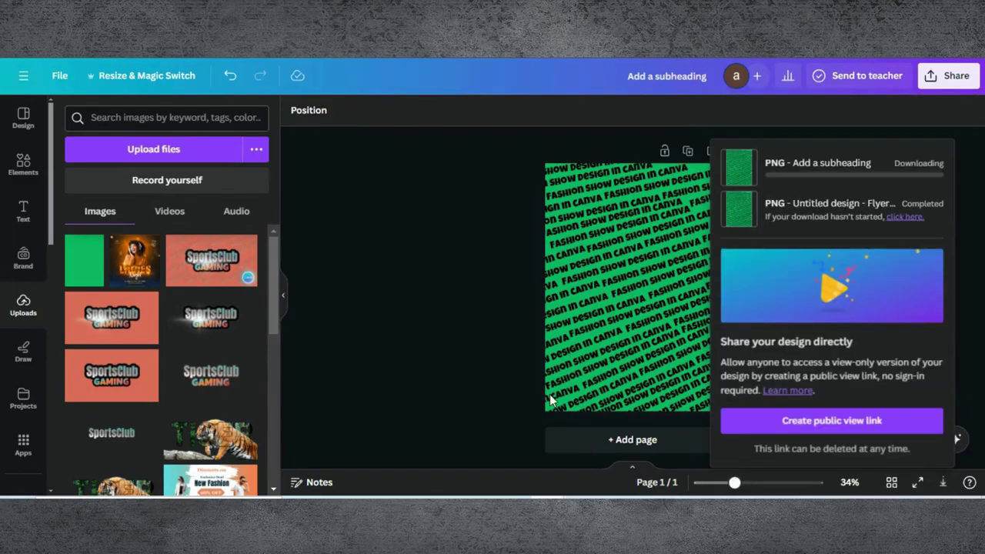
Step: Add a second page and change its background to turquoise blue
{"action": "left_click", "coordinate": [571, 450]}
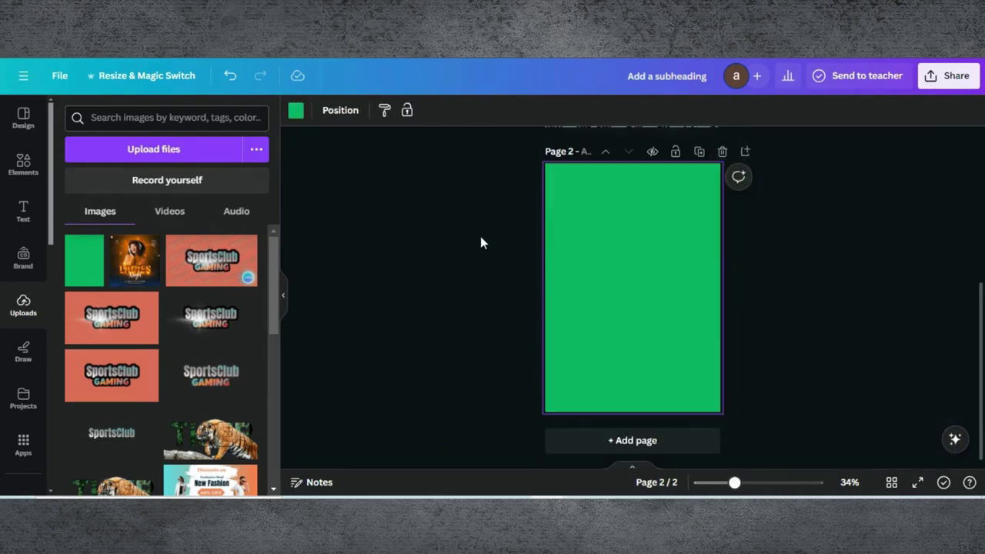
{"action": "left_click", "coordinate": [296, 110]}
{"action": "scroll", "coordinate": [138, 258], "scroll_direction": "down", "scroll_amount": 2}
{"action": "left_click", "coordinate": [106, 277]}
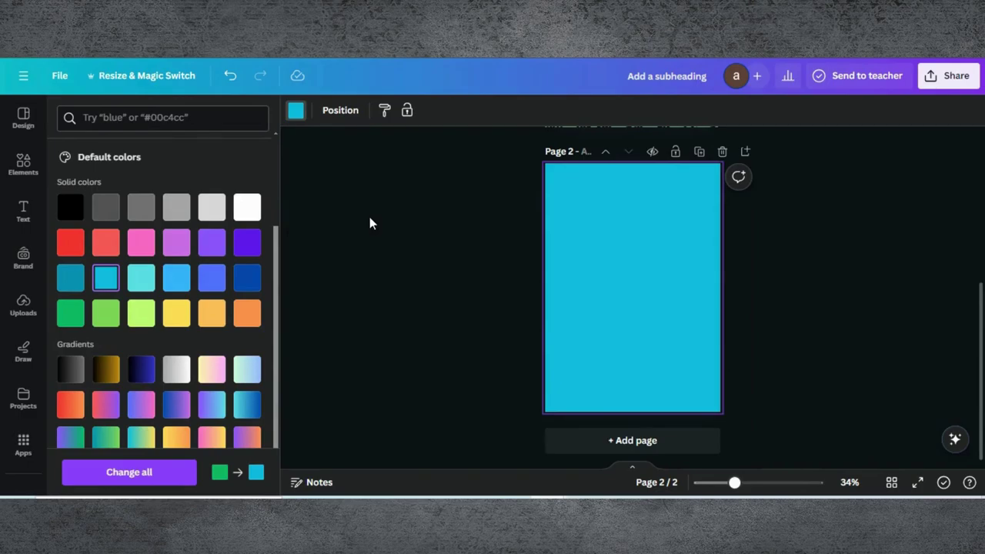
{"action": "scroll", "coordinate": [370, 223], "scroll_direction": "up", "scroll_amount": 2}
{"action": "scroll", "coordinate": [369, 223], "scroll_direction": "down", "scroll_amount": 2}
Step: Search the elements for "paper frames" and insert the landscape frame with a torn white paper border on page 2
{"action": "left_click", "coordinate": [24, 163]}
{"action": "left_click", "coordinate": [104, 125]}
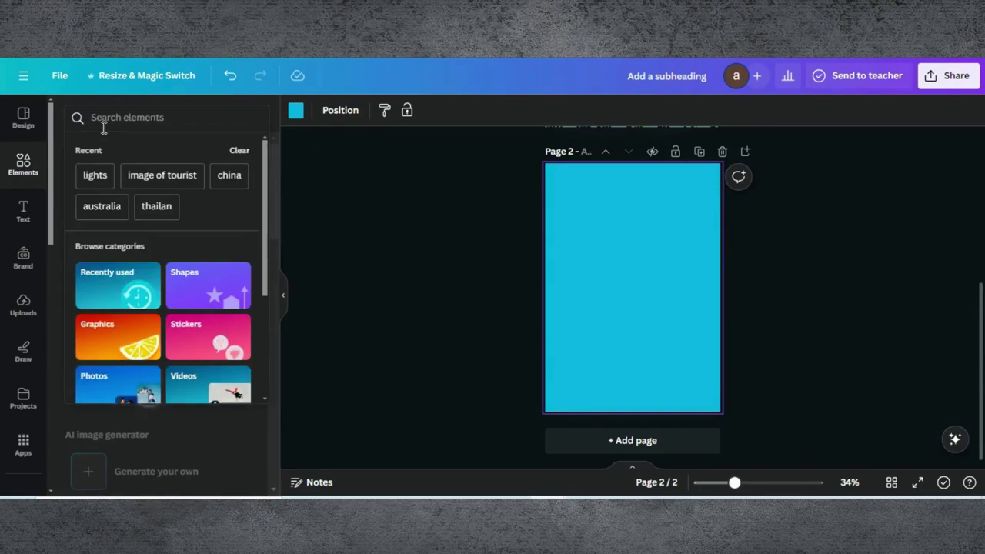
{"action": "type", "text": "pap"}
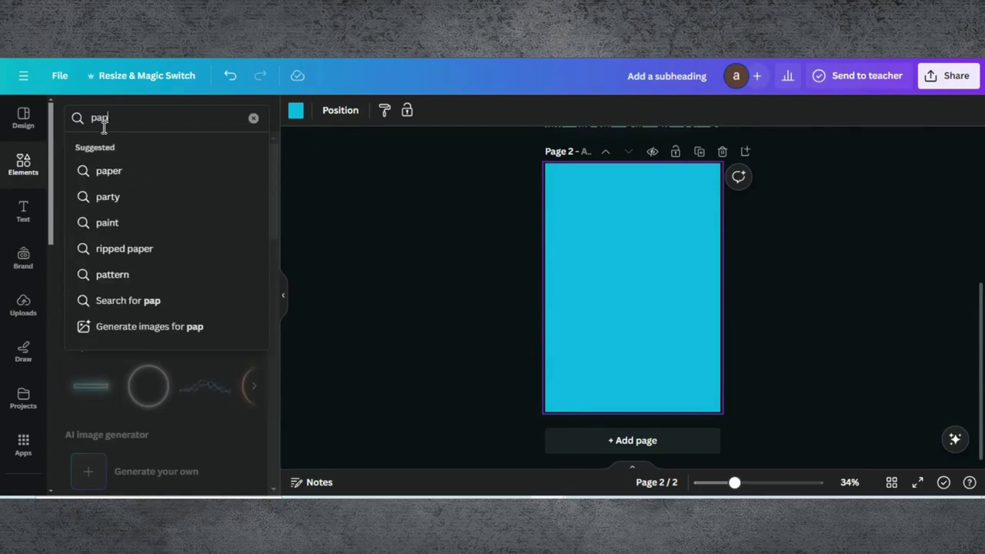
{"action": "type", "text": "er fra"}
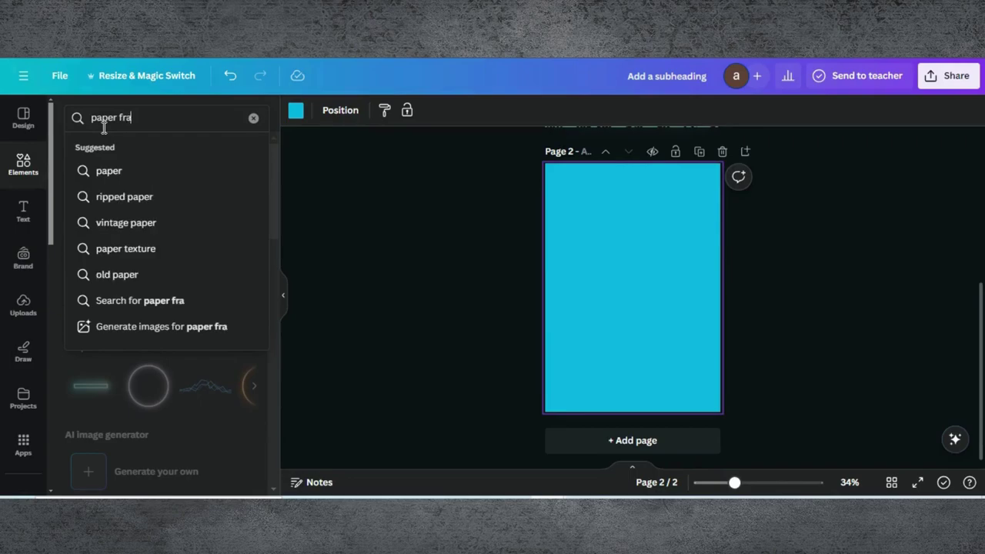
{"action": "type", "text": "m"}
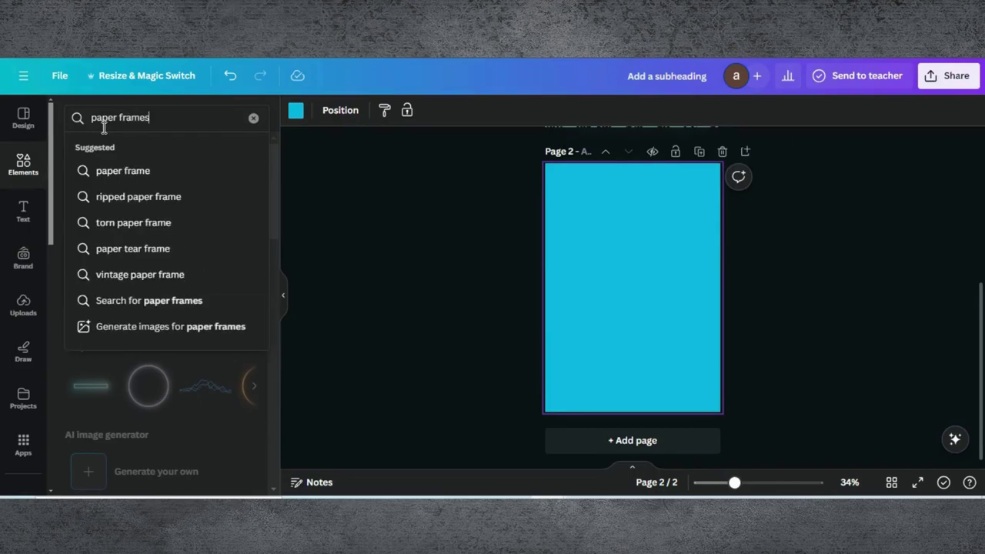
{"action": "type", "text": "es"}
{"action": "key", "text": "Return"}
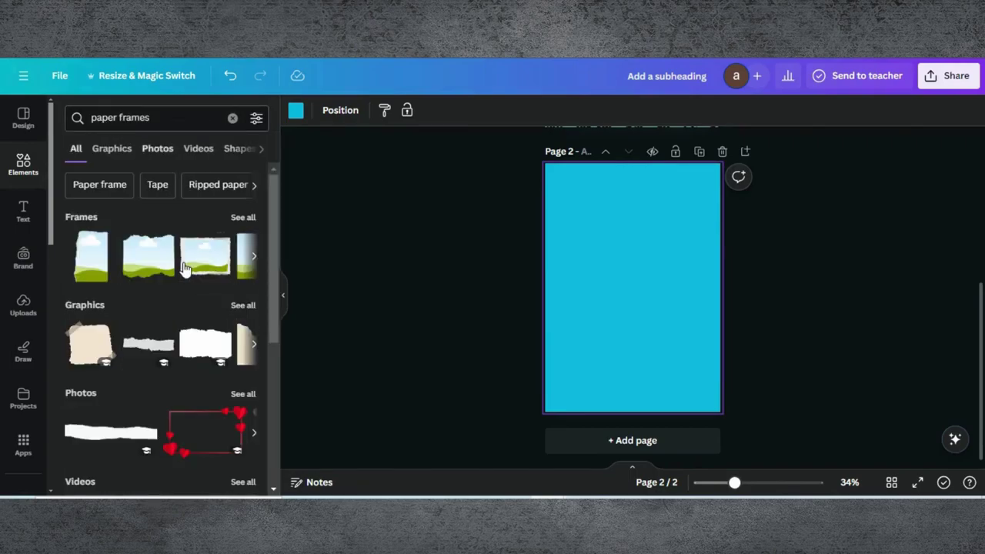
{"action": "left_click", "coordinate": [243, 218]}
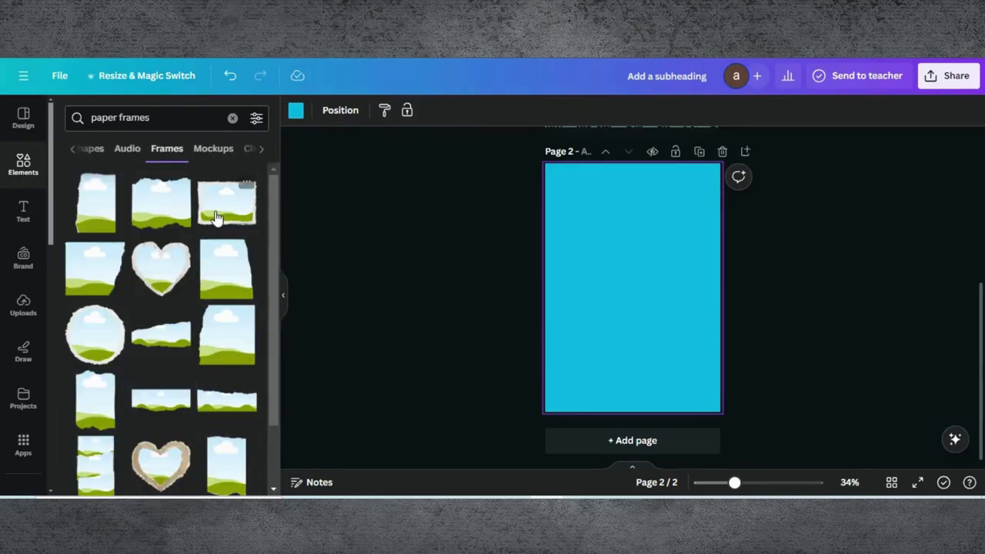
{"action": "left_click", "coordinate": [216, 218]}
Step: Move the torn paper frame to the page's upper-left corner and enlarge it until it spans the full page width
{"action": "left_click_drag", "start_coordinate": [620, 291], "coordinate": [573, 196]}
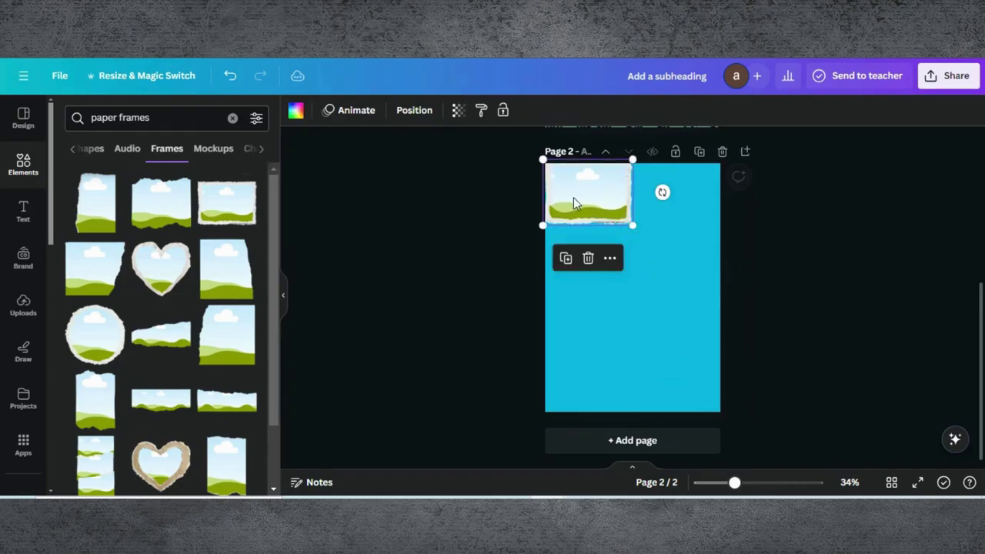
{"action": "left_click_drag", "start_coordinate": [633, 225], "coordinate": [748, 269]}
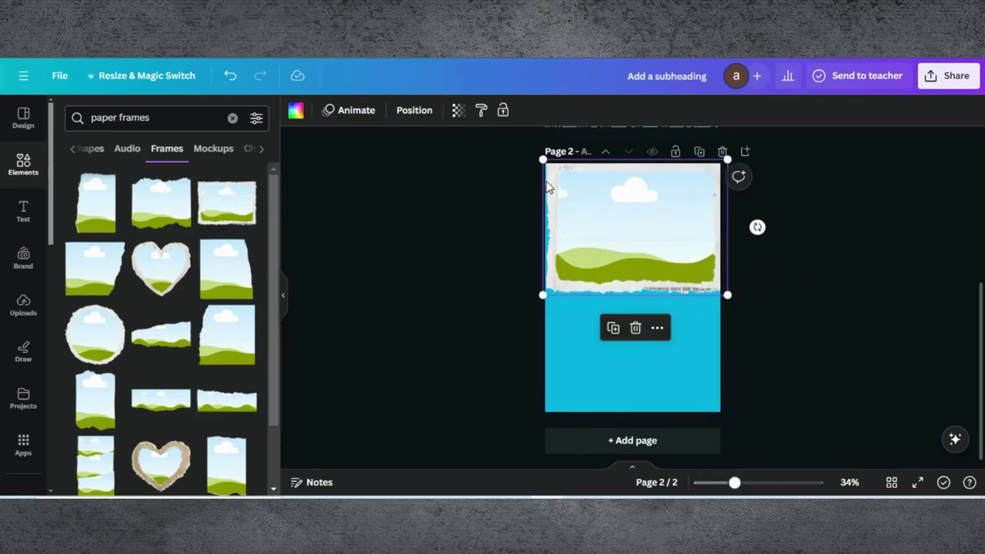
{"action": "left_click_drag", "start_coordinate": [543, 159], "coordinate": [537, 156]}
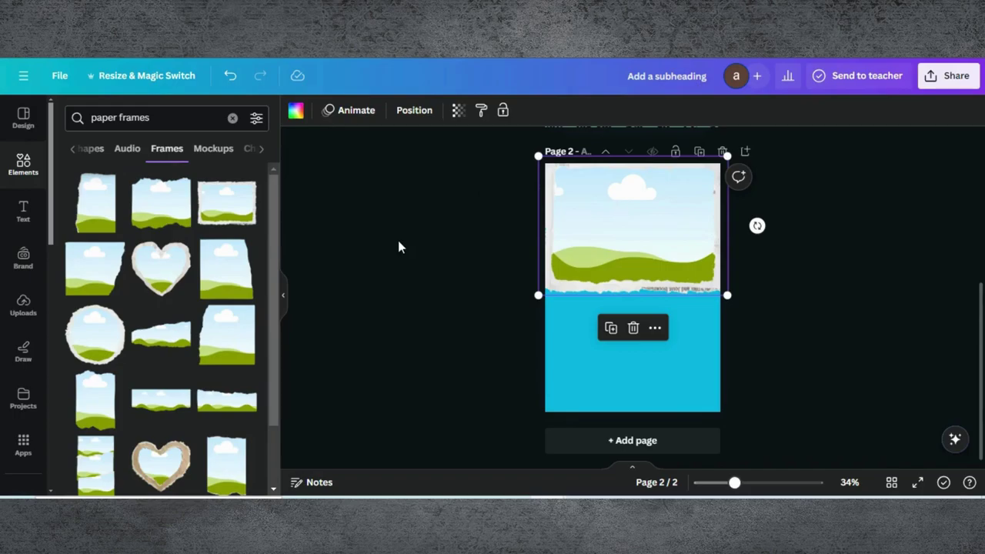
Step: Upload the exported Add a subheading.png and fill the torn paper frame with that text-pattern image
{"action": "left_click_drag", "start_coordinate": [741, 90], "coordinate": [218, 252]}
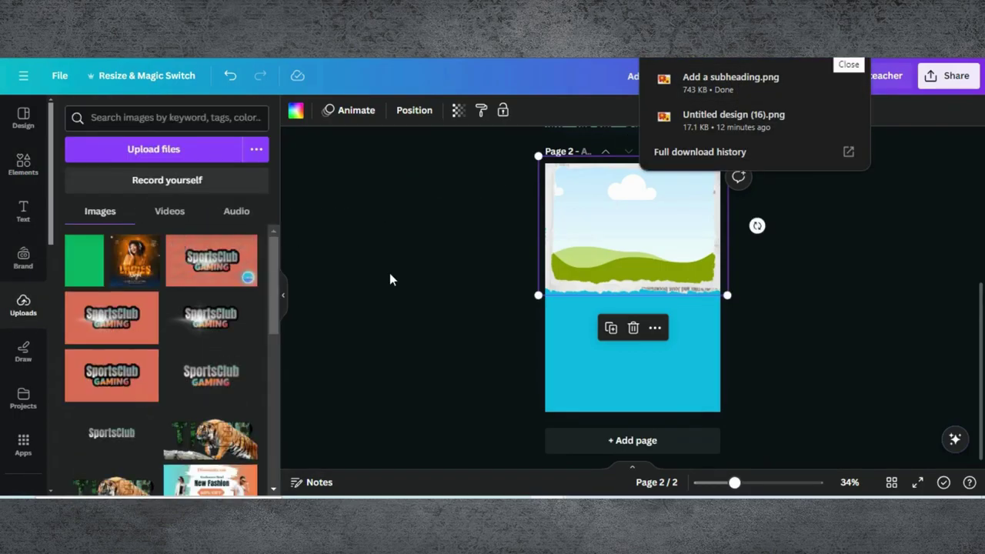
{"action": "left_click", "coordinate": [583, 362]}
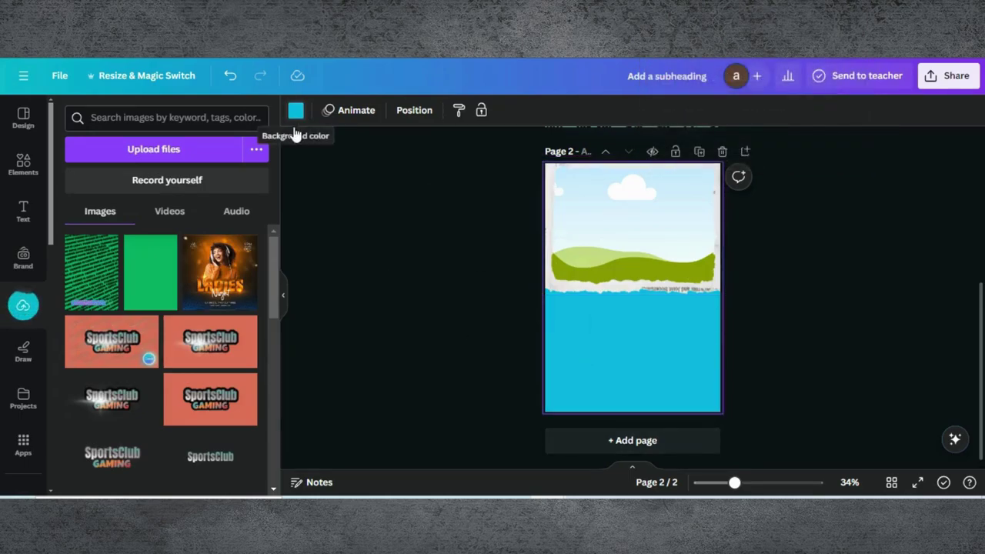
{"action": "mouse_move", "coordinate": [94, 289]}
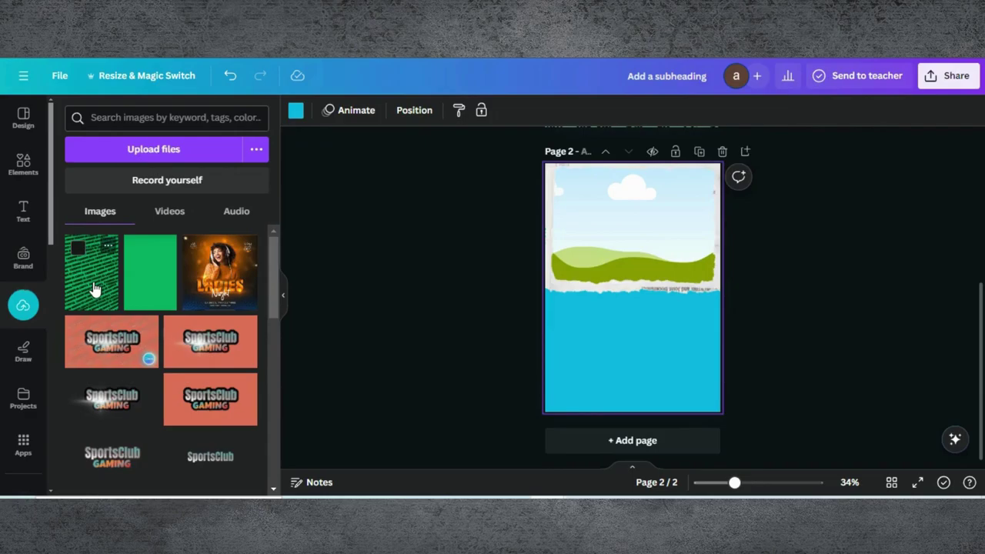
{"action": "left_click_drag", "start_coordinate": [94, 289], "coordinate": [612, 220]}
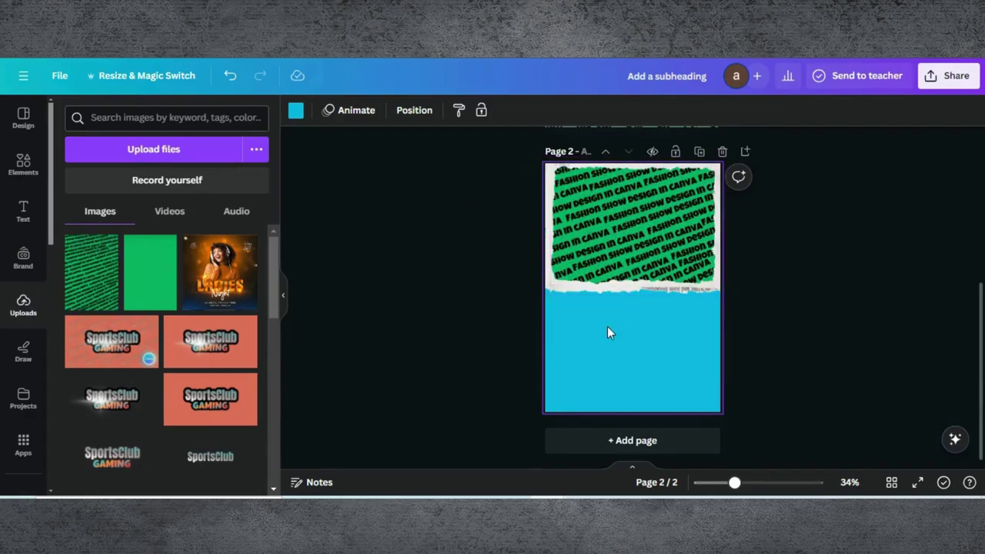
Step: Change the background colour of page 2 to solid red
{"action": "left_click", "coordinate": [296, 110]}
{"action": "scroll", "coordinate": [130, 350], "scroll_direction": "down", "scroll_amount": 3}
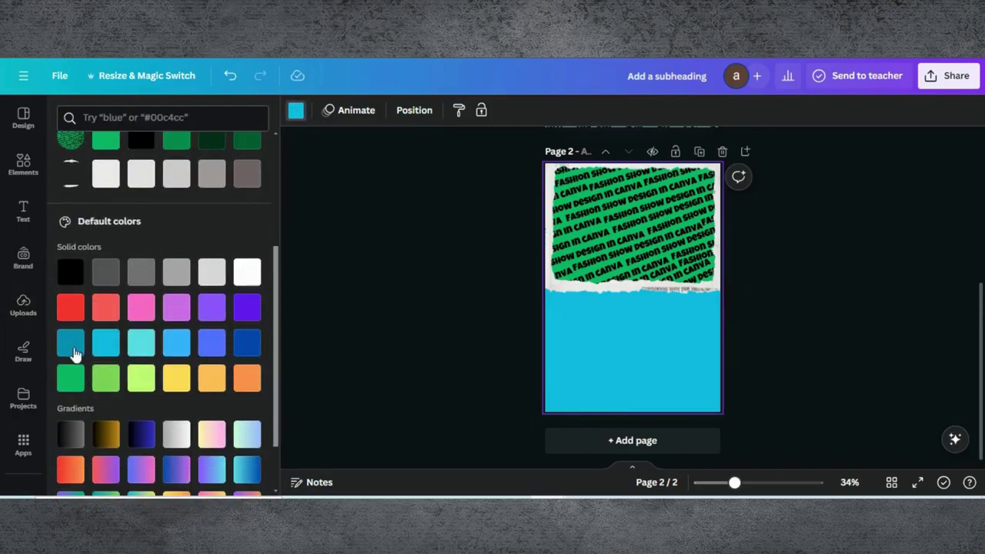
{"action": "left_click", "coordinate": [74, 317]}
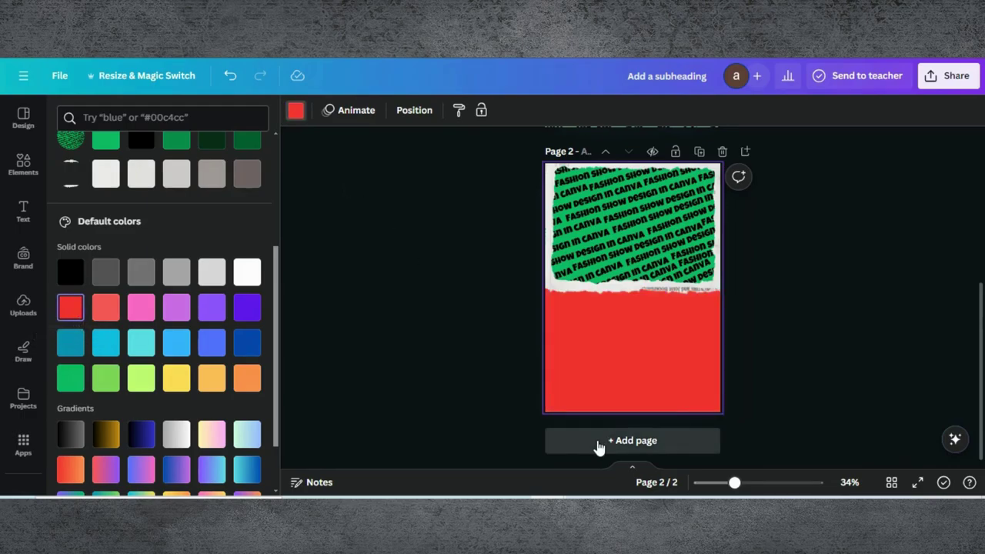
Step: Add a third page and insert the white Polaroid-style frame from the Film and photo frames
{"action": "left_click", "coordinate": [599, 445]}
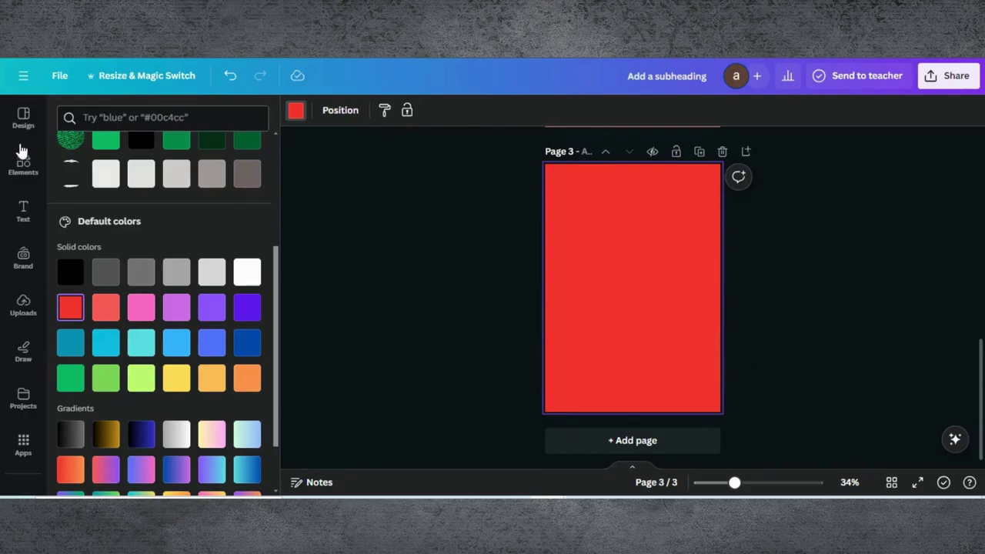
{"action": "left_click", "coordinate": [23, 165]}
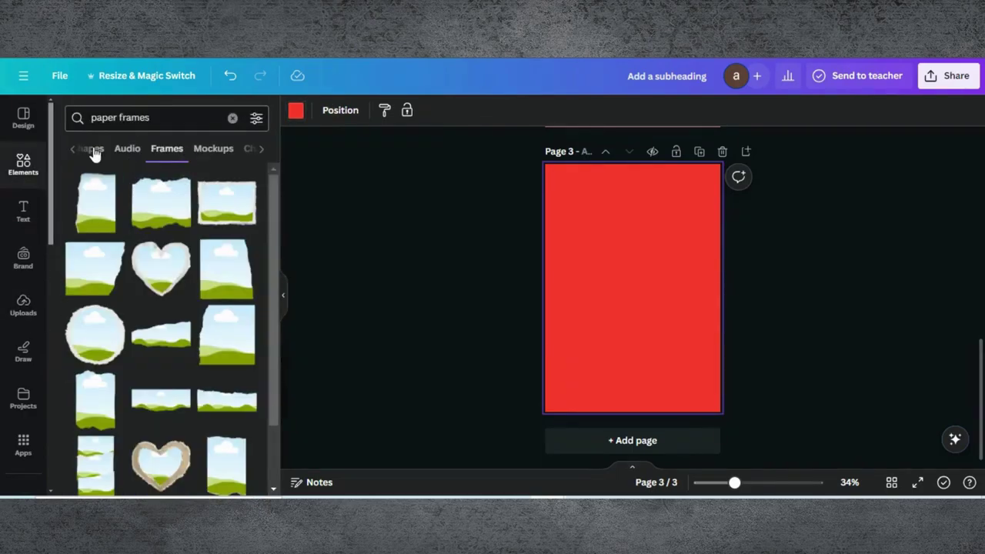
{"action": "left_click", "coordinate": [233, 117]}
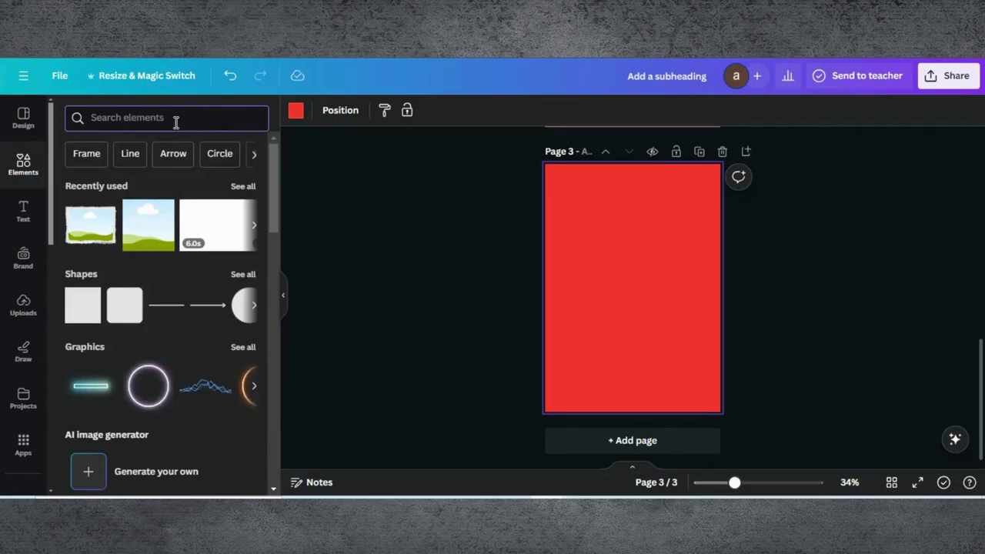
{"action": "scroll", "coordinate": [110, 311], "scroll_direction": "down", "scroll_amount": 2}
{"action": "scroll", "coordinate": [110, 312], "scroll_direction": "down", "scroll_amount": 10}
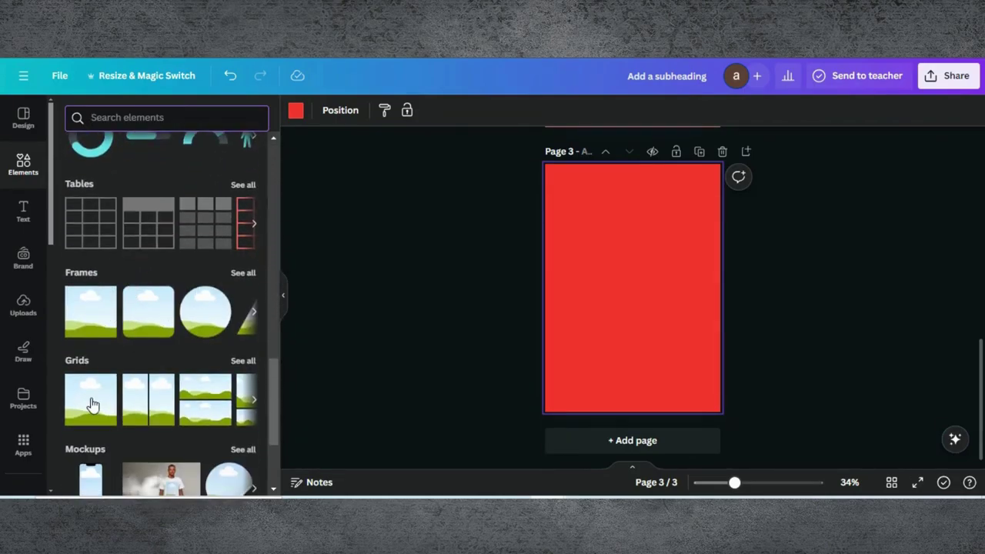
{"action": "scroll", "coordinate": [93, 404], "scroll_direction": "down", "scroll_amount": 3}
{"action": "scroll", "coordinate": [93, 405], "scroll_direction": "up", "scroll_amount": 2}
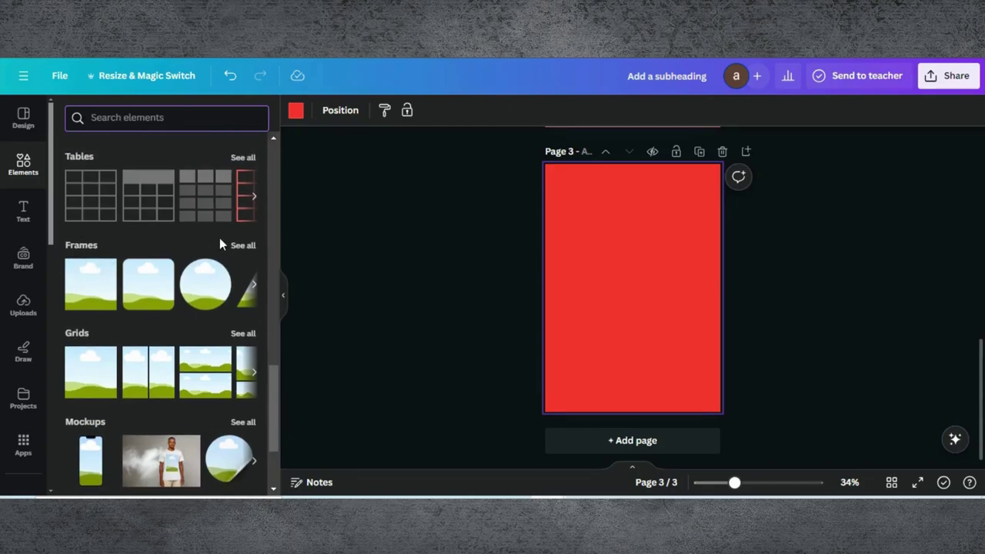
{"action": "left_click", "coordinate": [242, 246]}
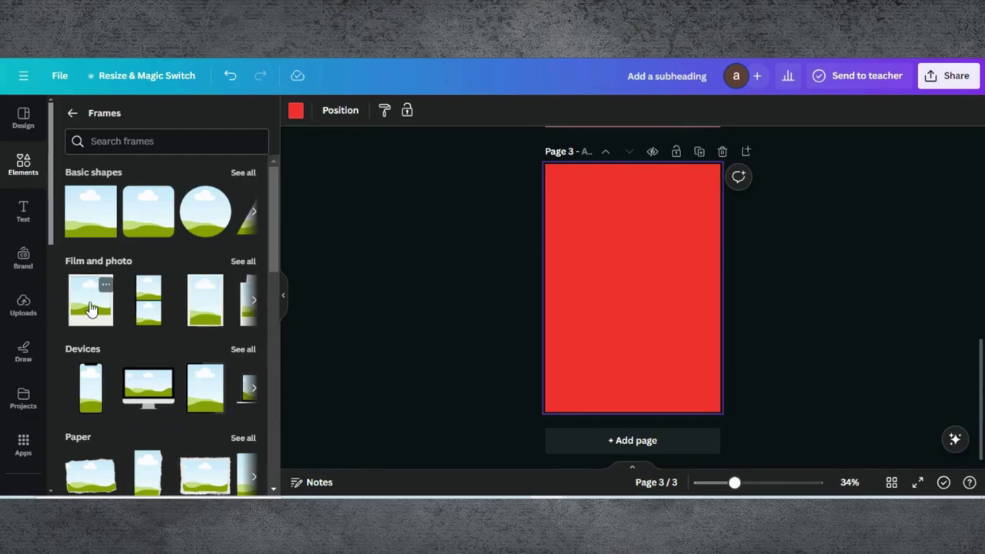
{"action": "left_click", "coordinate": [90, 307]}
Step: Enlarge the Polaroid frame, position it near the middle of page 3 and fill it with the plain green image
{"action": "left_click_drag", "start_coordinate": [585, 234], "coordinate": [564, 208]}
{"action": "left_click_drag", "start_coordinate": [678, 206], "coordinate": [701, 202]}
{"action": "left_click_drag", "start_coordinate": [710, 201], "coordinate": [695, 193]}
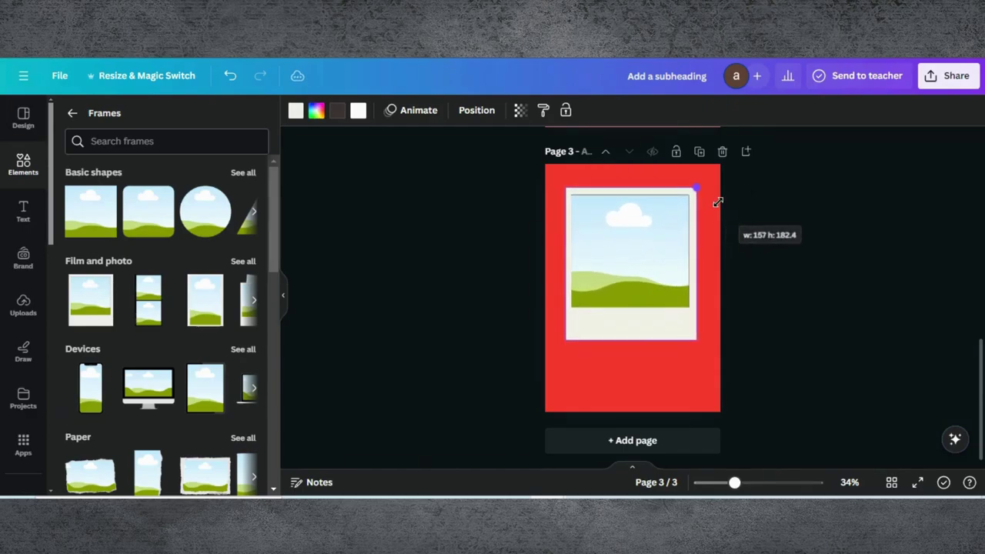
{"action": "left_click_drag", "start_coordinate": [626, 236], "coordinate": [626, 234]}
{"action": "left_click", "coordinate": [23, 304]}
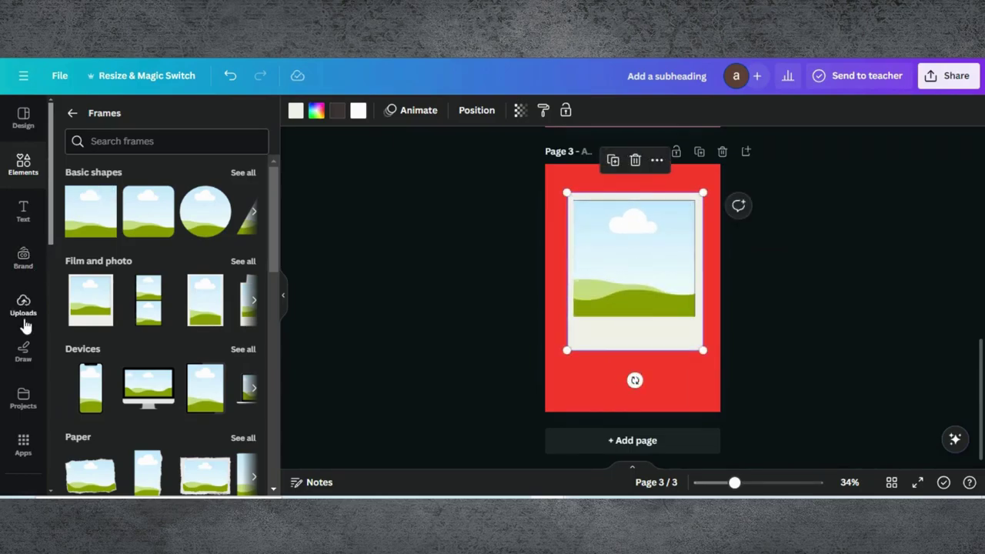
{"action": "left_click_drag", "start_coordinate": [150, 269], "coordinate": [636, 277]}
Step: Export only page 3 as a PNG with a transparent background
{"action": "left_click", "coordinate": [948, 75]}
{"action": "scroll", "coordinate": [816, 277], "scroll_direction": "down", "scroll_amount": 2}
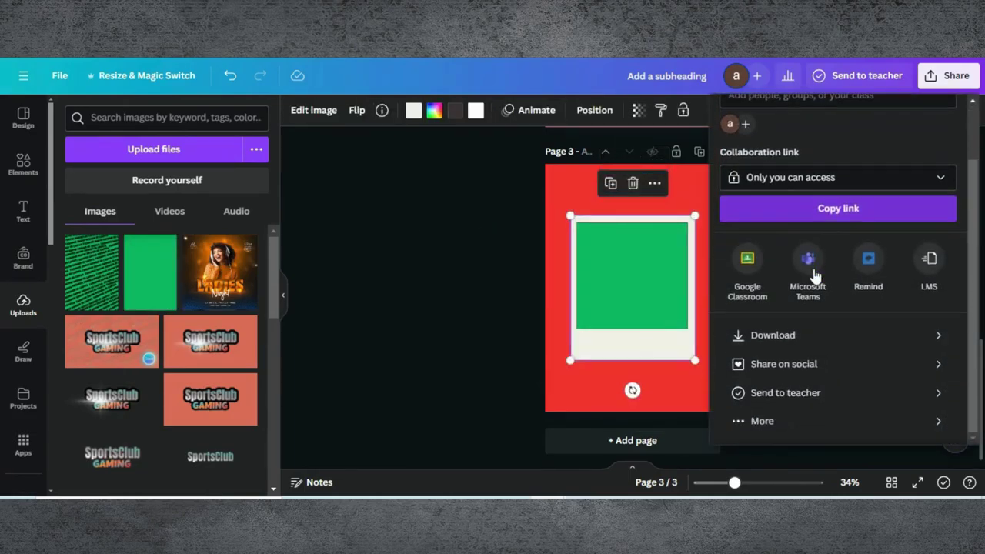
{"action": "left_click", "coordinate": [734, 334]}
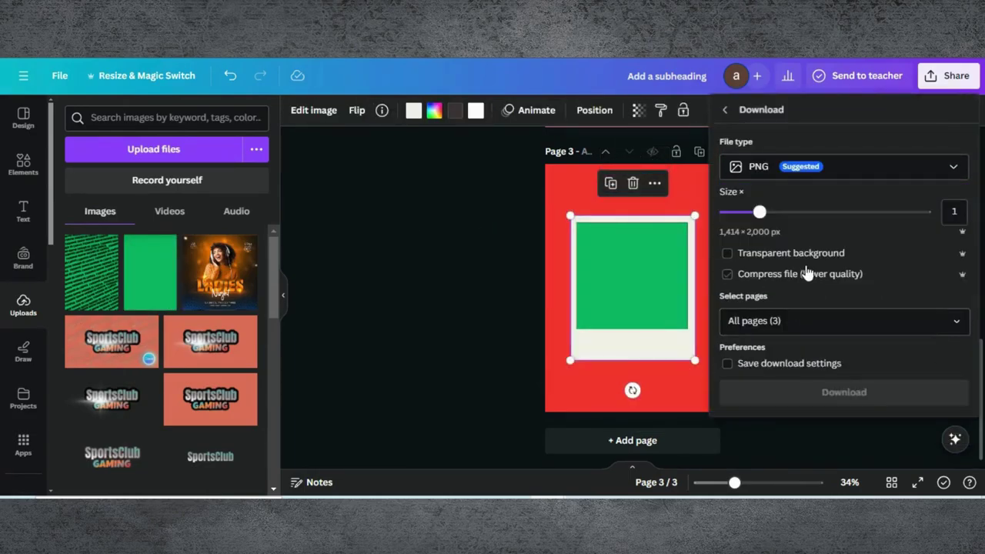
{"action": "left_click", "coordinate": [747, 253]}
{"action": "left_click", "coordinate": [773, 322]}
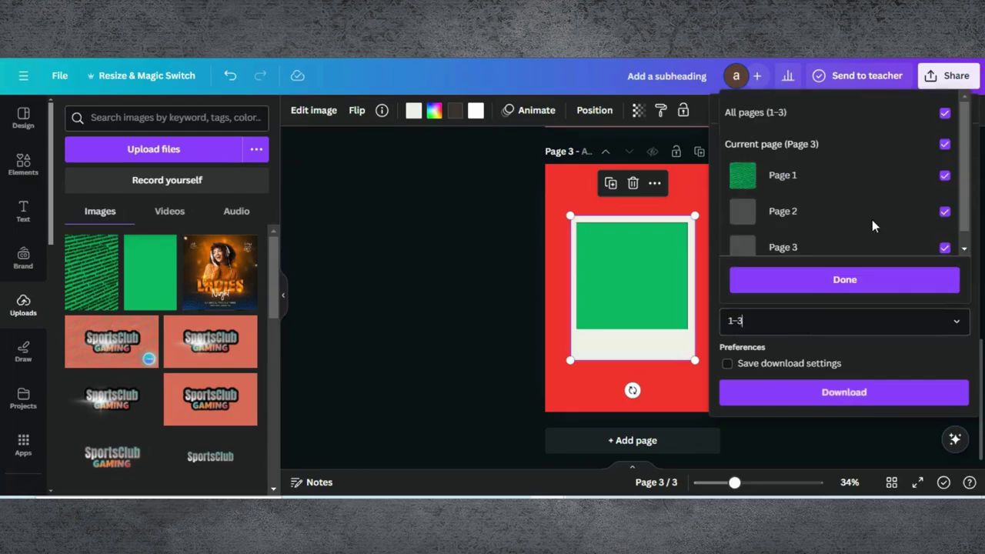
{"action": "left_click", "coordinate": [945, 114]}
{"action": "left_click", "coordinate": [932, 251]}
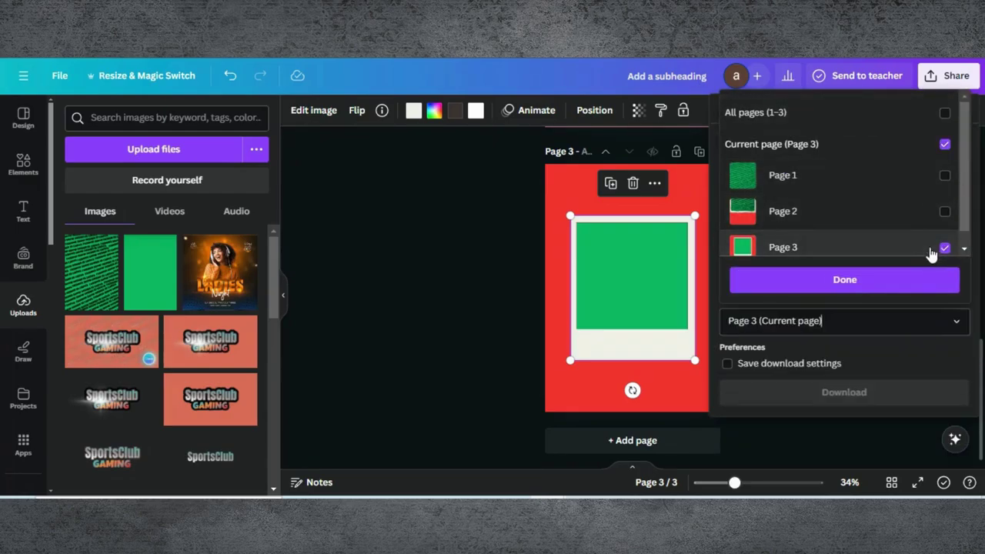
{"action": "left_click", "coordinate": [808, 281]}
{"action": "left_click", "coordinate": [796, 394]}
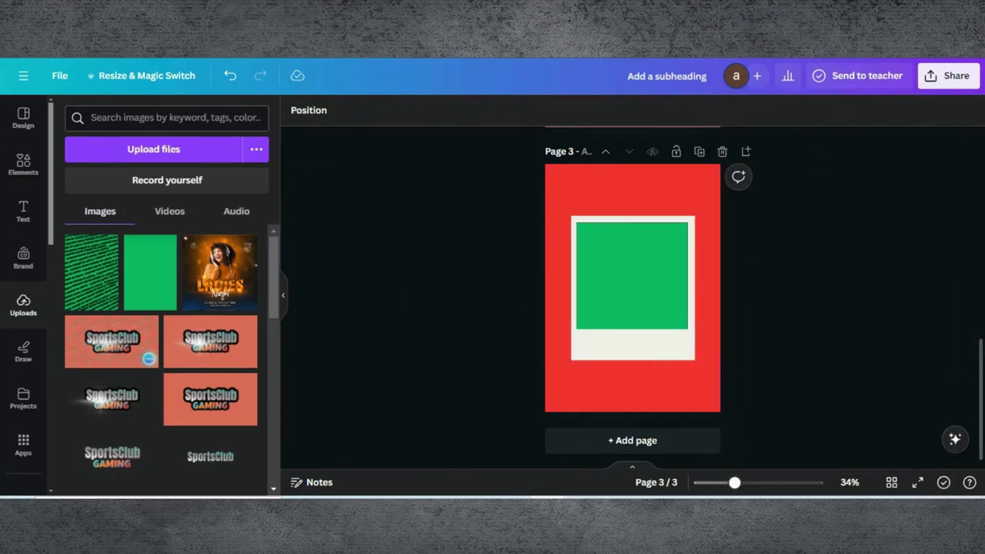
Step: Upload the exported Polaroid frame image, Add a subheading (2).png, and delete the first page with the full text pattern
{"action": "left_click_drag", "start_coordinate": [729, 90], "coordinate": [384, 385]}
{"action": "scroll", "coordinate": [385, 384], "scroll_direction": "up", "scroll_amount": 6}
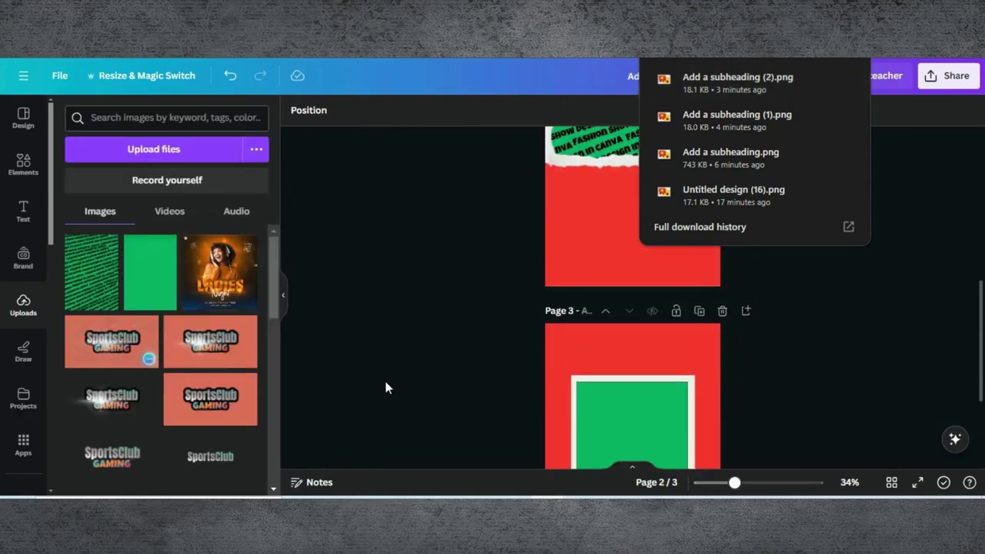
{"action": "left_click", "coordinate": [758, 324]}
{"action": "left_click", "coordinate": [721, 151]}
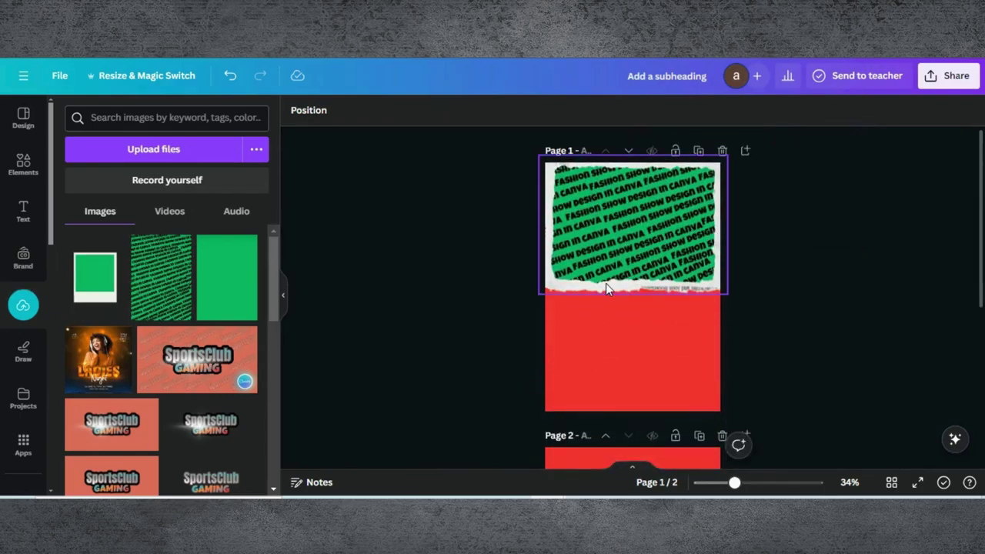
Step: Insert the exported Polaroid image on page 1 and enlarge it over the torn paper's lower edge and the red background
{"action": "left_click", "coordinate": [102, 288]}
{"action": "left_click_drag", "start_coordinate": [631, 289], "coordinate": [630, 303]}
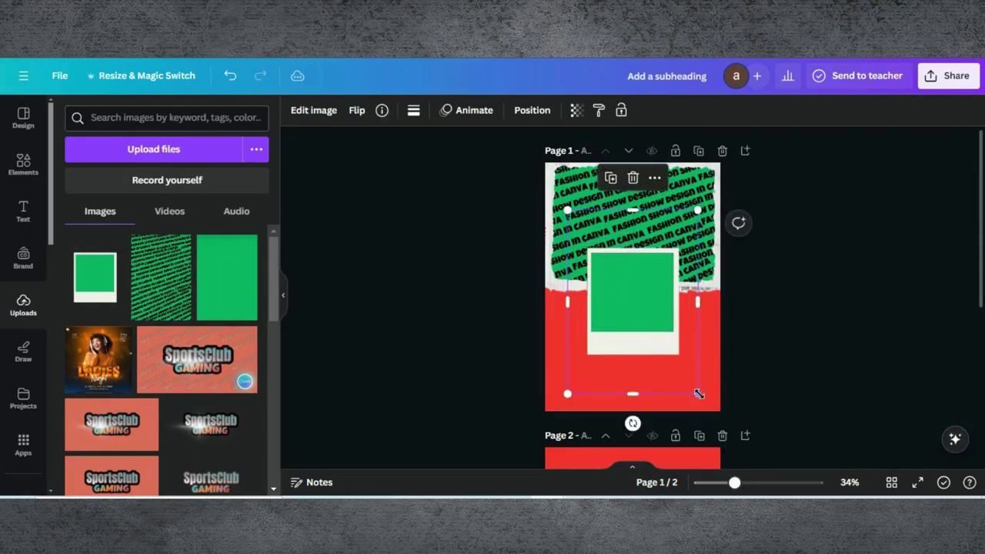
{"action": "left_click_drag", "start_coordinate": [708, 405], "coordinate": [719, 415]}
{"action": "left_click_drag", "start_coordinate": [564, 206], "coordinate": [548, 191]}
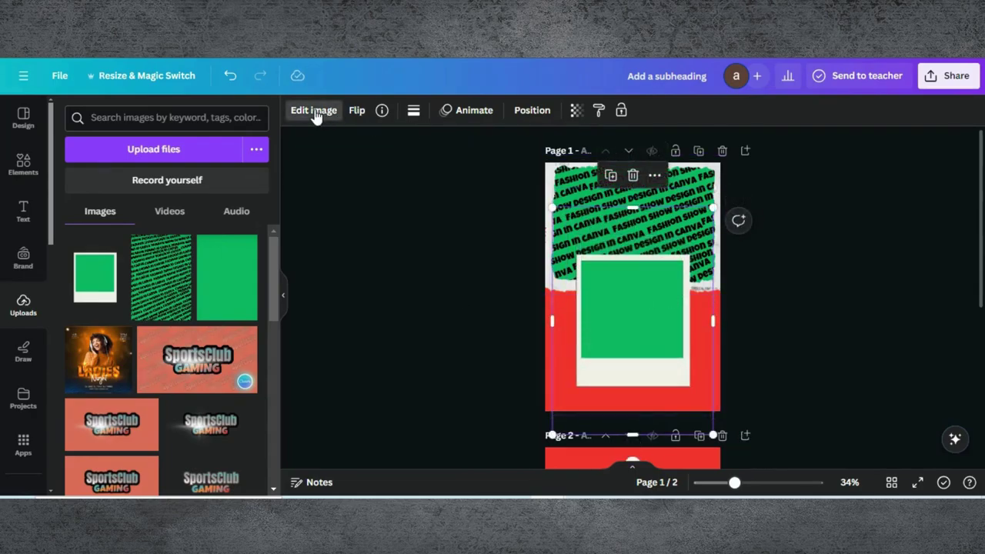
Step: Apply a Drop shadow to the Polaroid image with intensity 81 and a lower blur amount
{"action": "scroll", "coordinate": [137, 384], "scroll_direction": "down", "scroll_amount": 2}
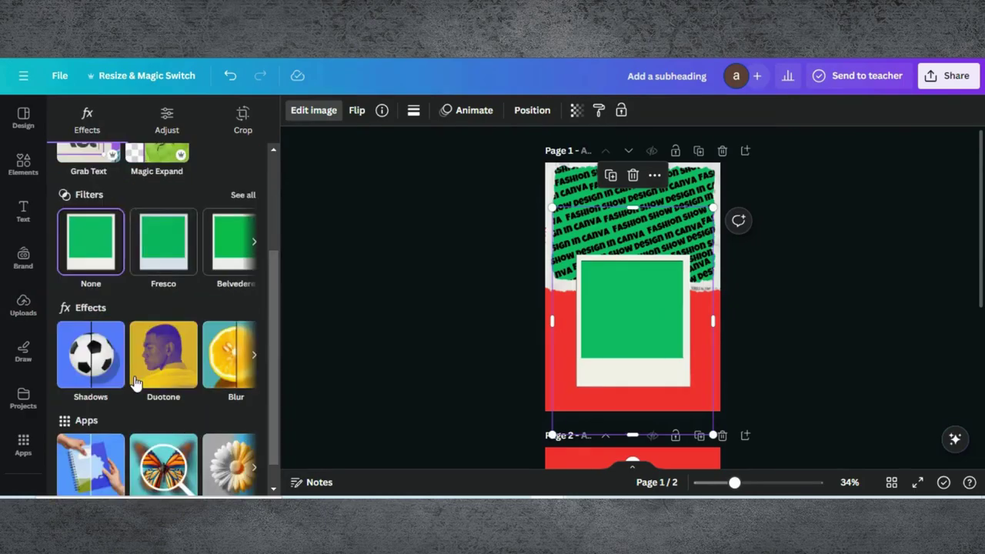
{"action": "left_click", "coordinate": [93, 402]}
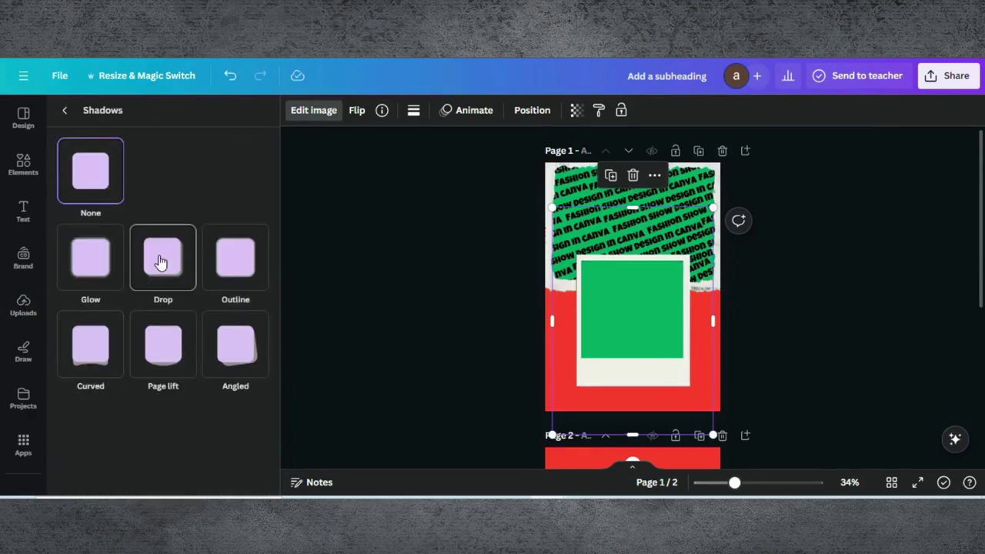
{"action": "left_click", "coordinate": [170, 259]}
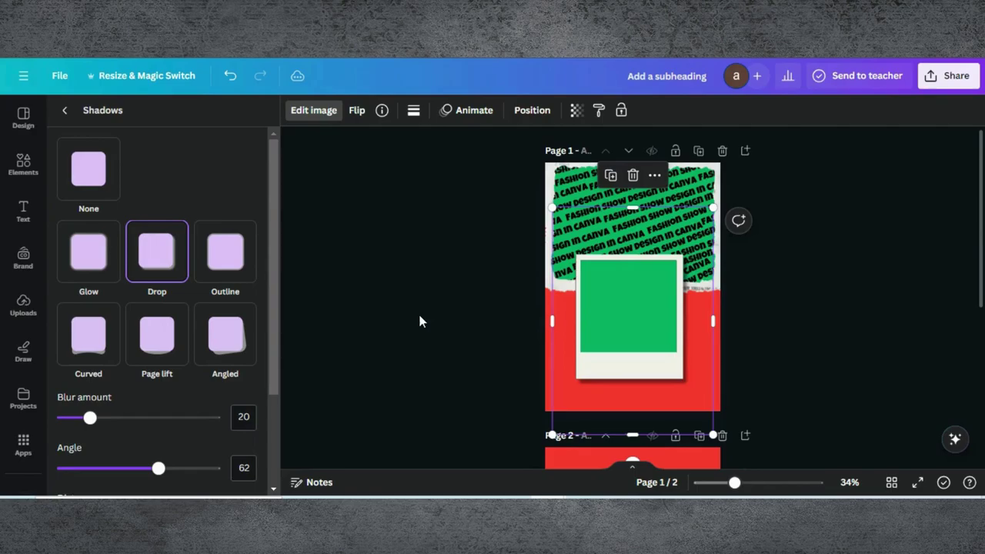
{"action": "scroll", "coordinate": [143, 428], "scroll_direction": "down", "scroll_amount": 2}
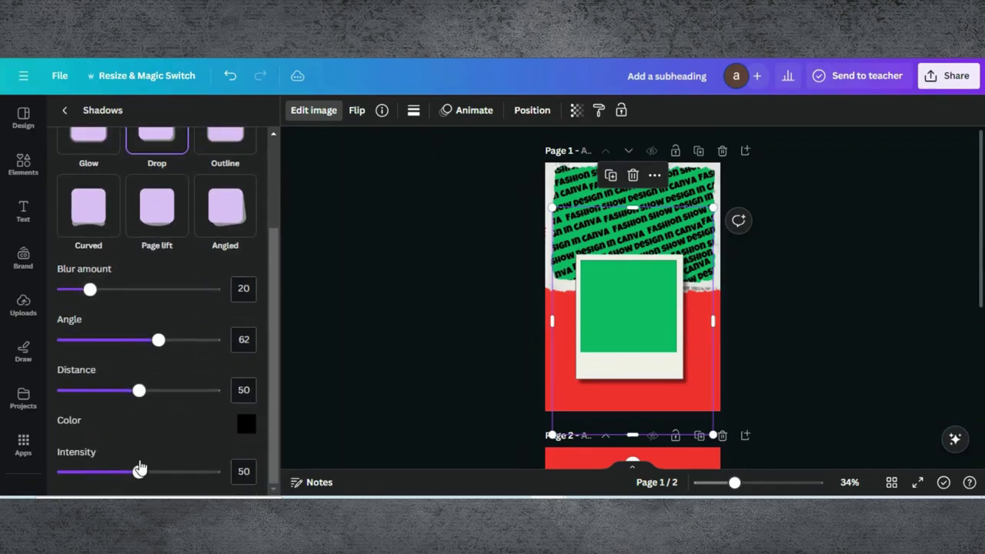
{"action": "left_click_drag", "start_coordinate": [137, 476], "coordinate": [190, 472]}
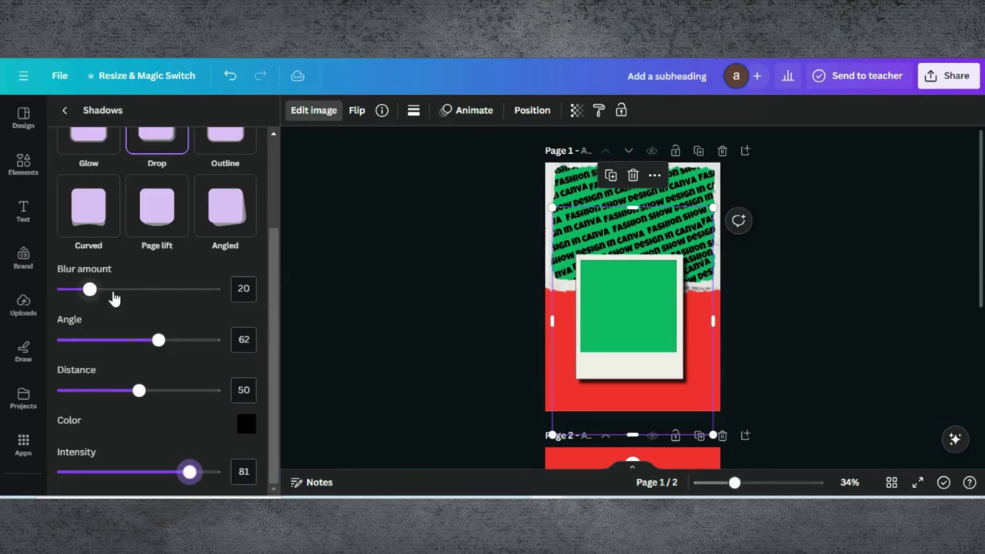
{"action": "mouse_move", "coordinate": [91, 292]}
{"action": "left_mouse_down"}
{"action": "mouse_move", "coordinate": [151, 287]}
{"action": "mouse_move", "coordinate": [77, 287]}
{"action": "left_mouse_up"}
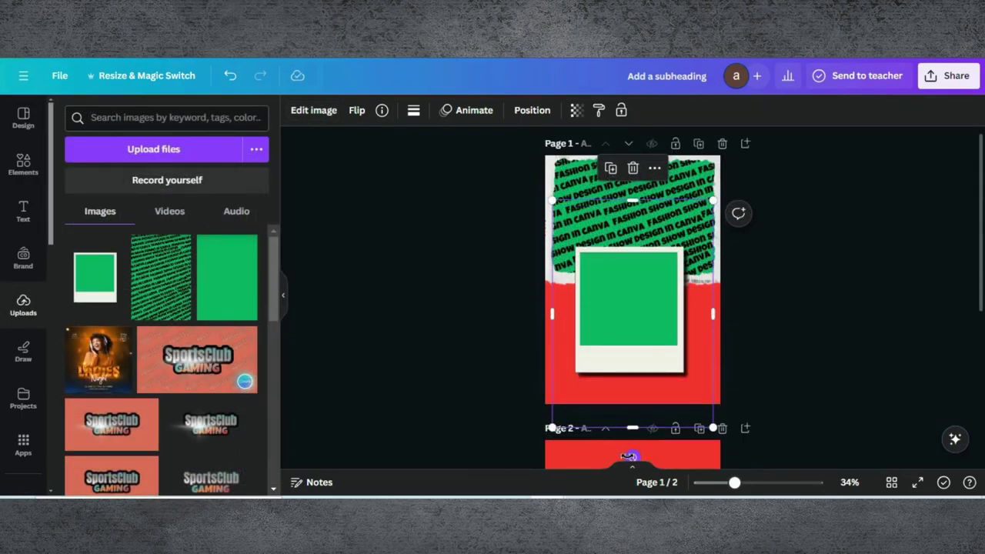
Step: Duplicate the Polaroid image and slightly rotate and offset the copies to form a loose stack of three
{"action": "left_click_drag", "start_coordinate": [629, 457], "coordinate": [621, 456]}
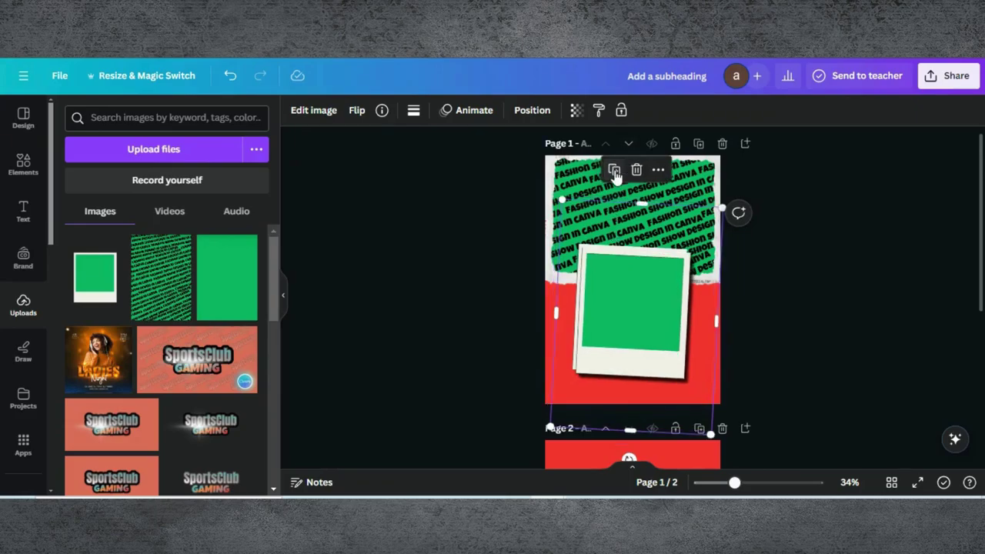
{"action": "left_click_drag", "start_coordinate": [628, 455], "coordinate": [636, 450]}
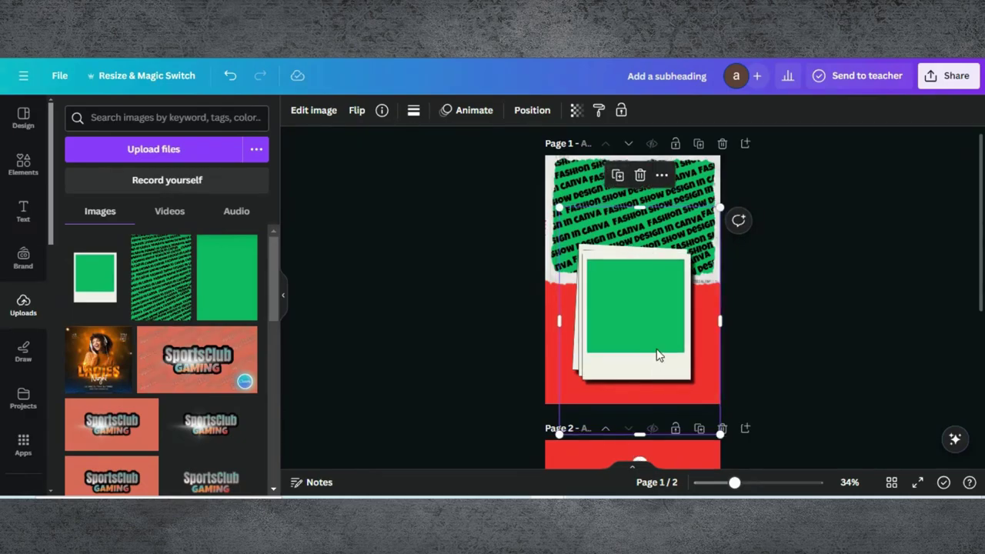
{"action": "left_click_drag", "start_coordinate": [639, 459], "coordinate": [627, 455]}
{"action": "left_click_drag", "start_coordinate": [625, 322], "coordinate": [621, 308]}
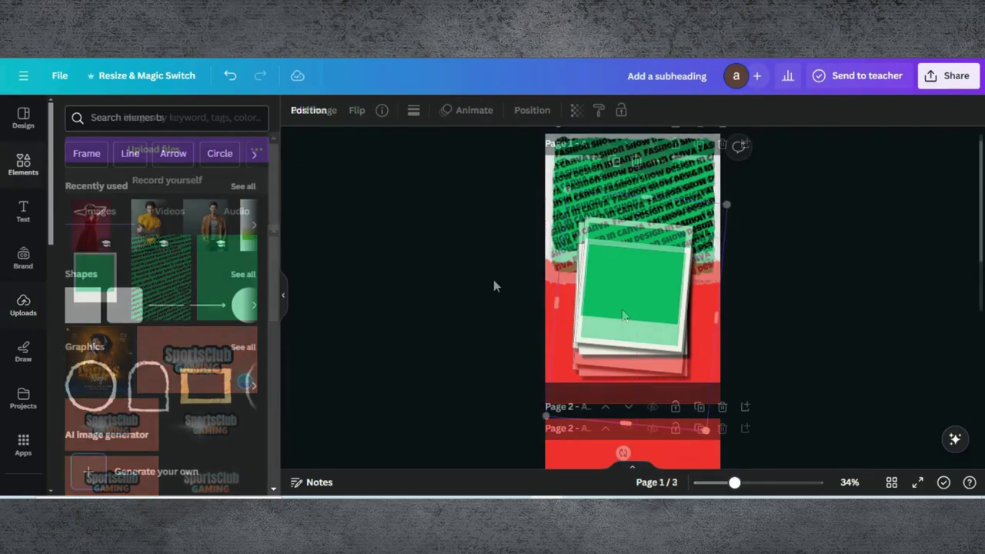
Step: Insert the photo of the man in the brown jacket on red page 2, remove its background and crop the empty side
{"action": "scroll", "coordinate": [349, 257], "scroll_direction": "down", "scroll_amount": 2}
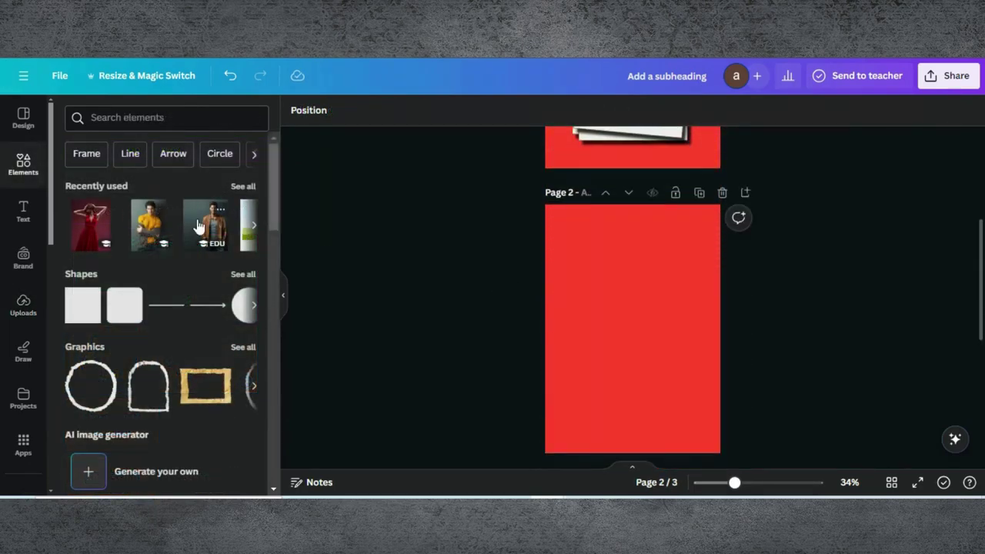
{"action": "left_click", "coordinate": [210, 224]}
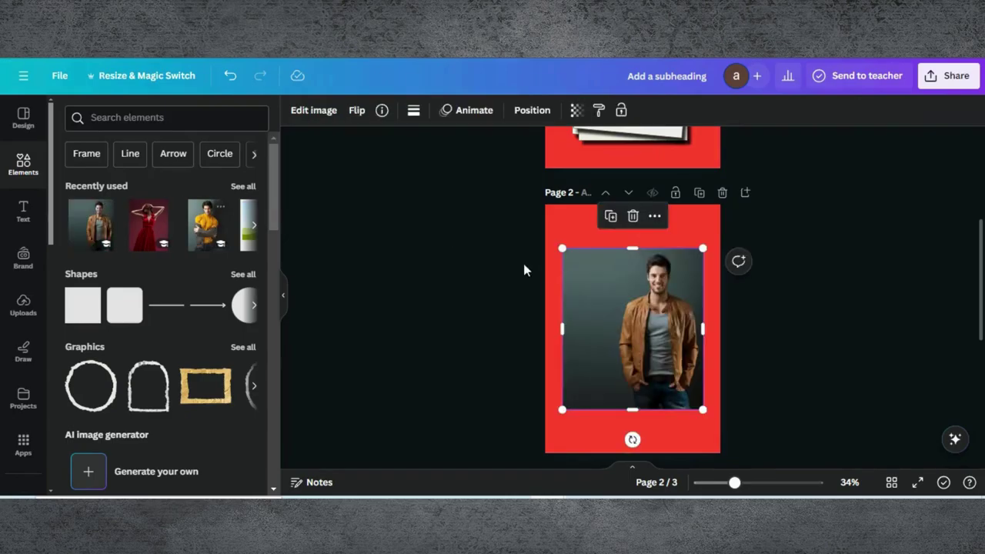
{"action": "left_click", "coordinate": [311, 115]}
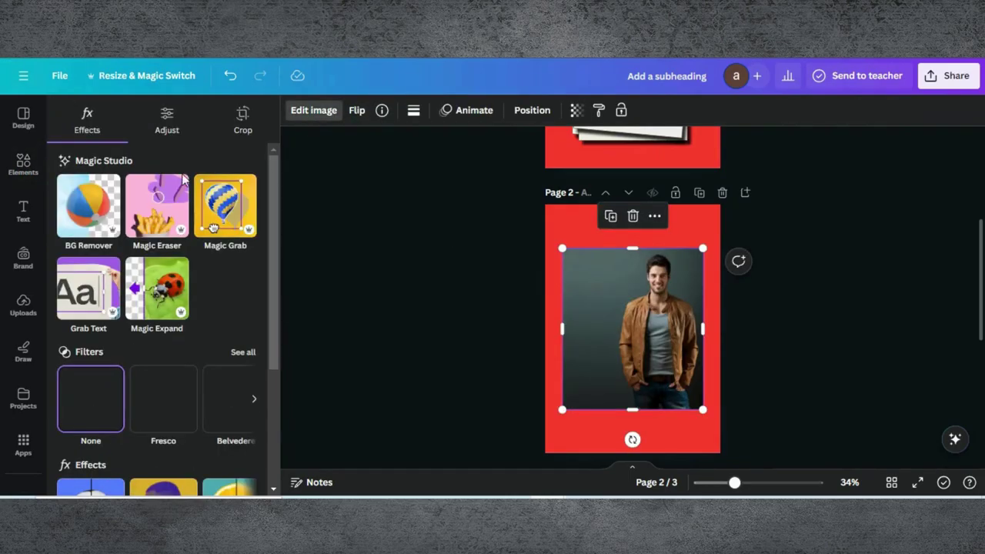
{"action": "left_click", "coordinate": [89, 205]}
{"action": "left_click_drag", "start_coordinate": [562, 329], "coordinate": [609, 324]}
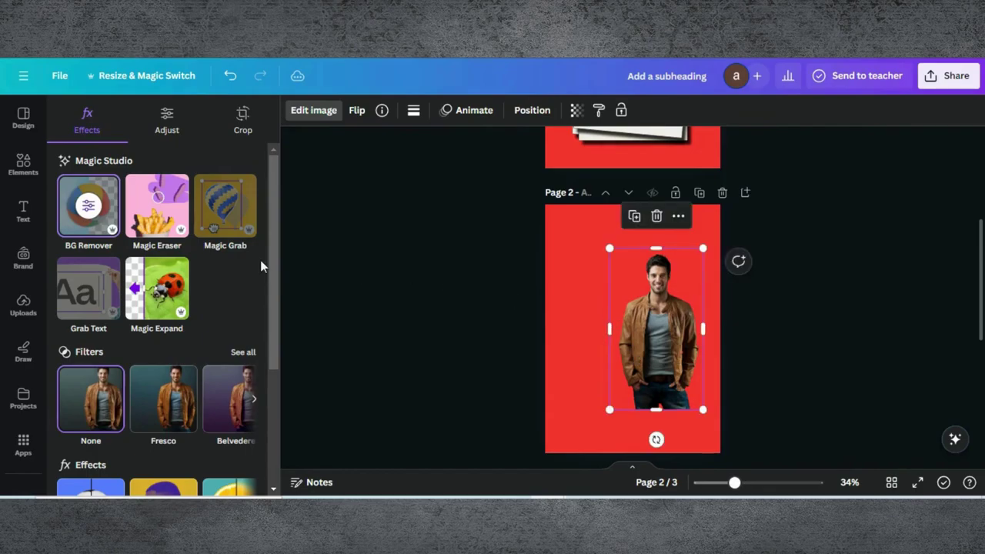
Step: Add the photos of the man in yellow and the woman in red, remove their backgrounds and arrange all three models together
{"action": "left_click", "coordinate": [23, 166]}
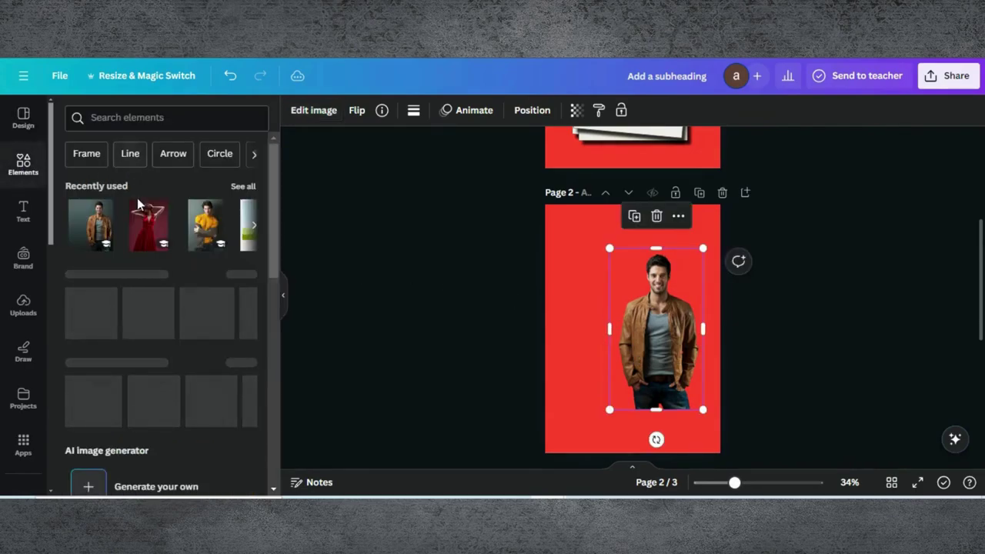
{"action": "left_click", "coordinate": [201, 235]}
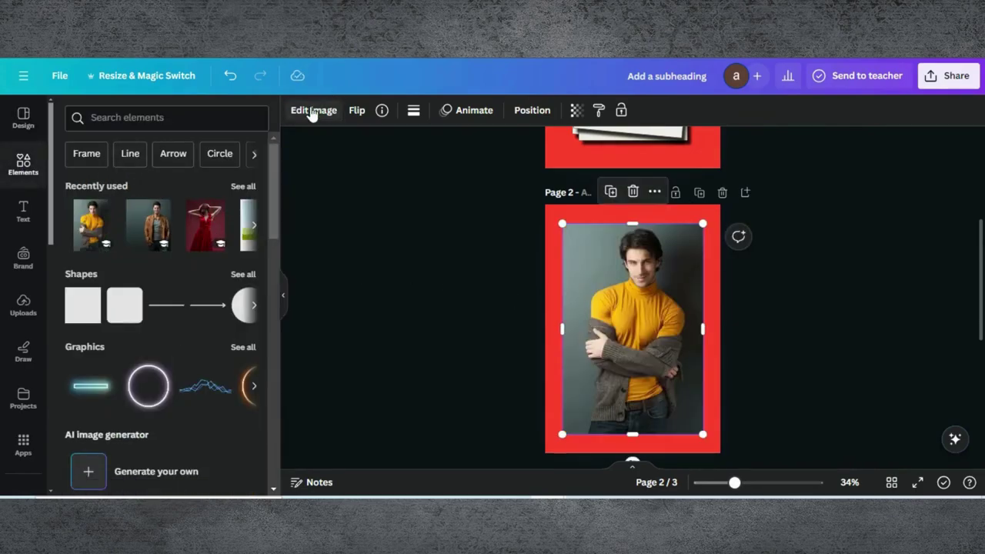
{"action": "left_click", "coordinate": [312, 110]}
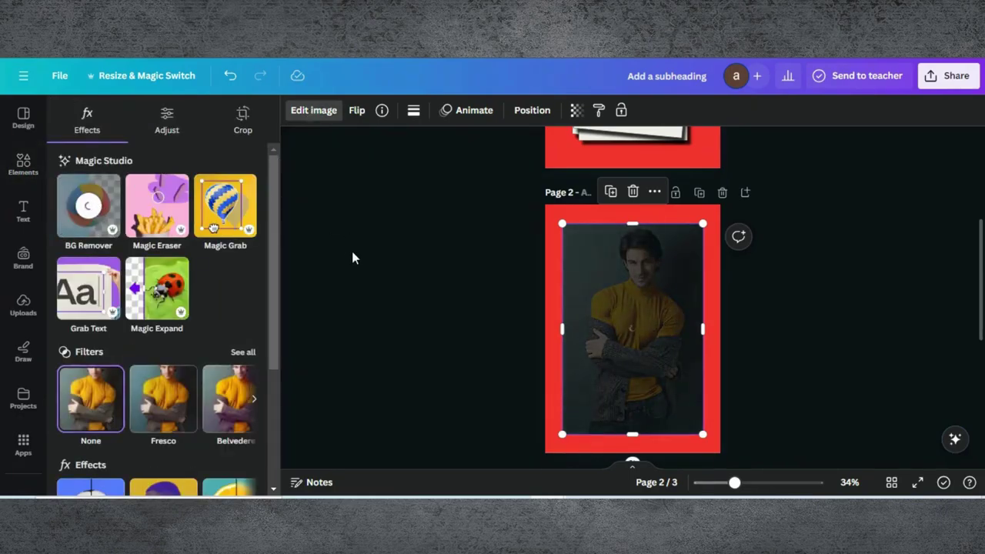
{"action": "left_click", "coordinate": [542, 250]}
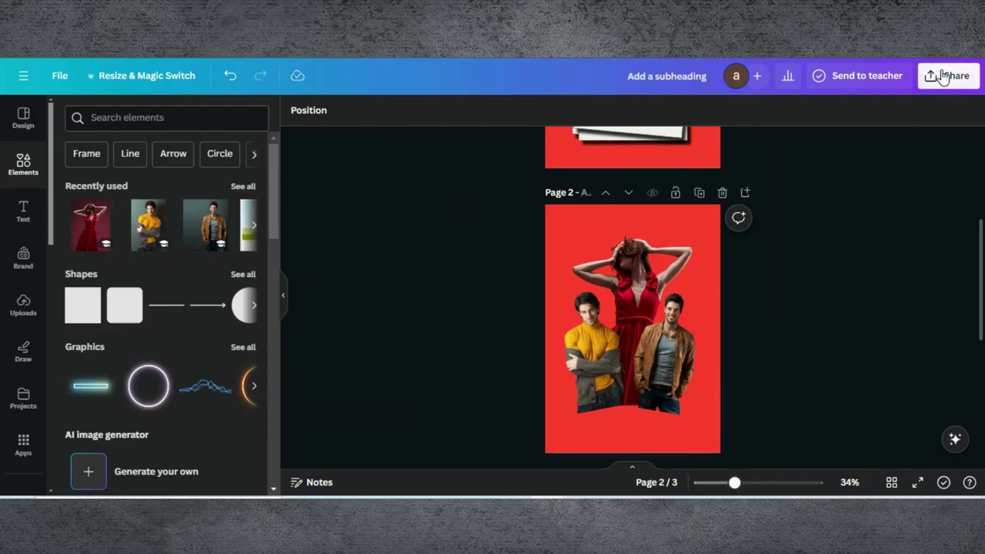
Step: Export only page 2 with the three models as a PNG with a transparent background
{"action": "left_click", "coordinate": [945, 74]}
{"action": "scroll", "coordinate": [825, 252], "scroll_direction": "down", "scroll_amount": 2}
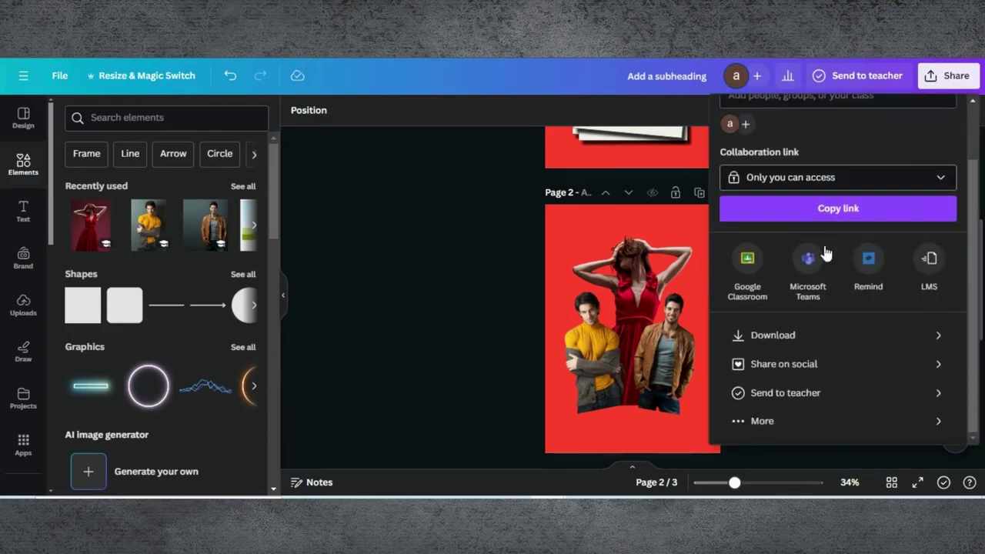
{"action": "left_click", "coordinate": [795, 338]}
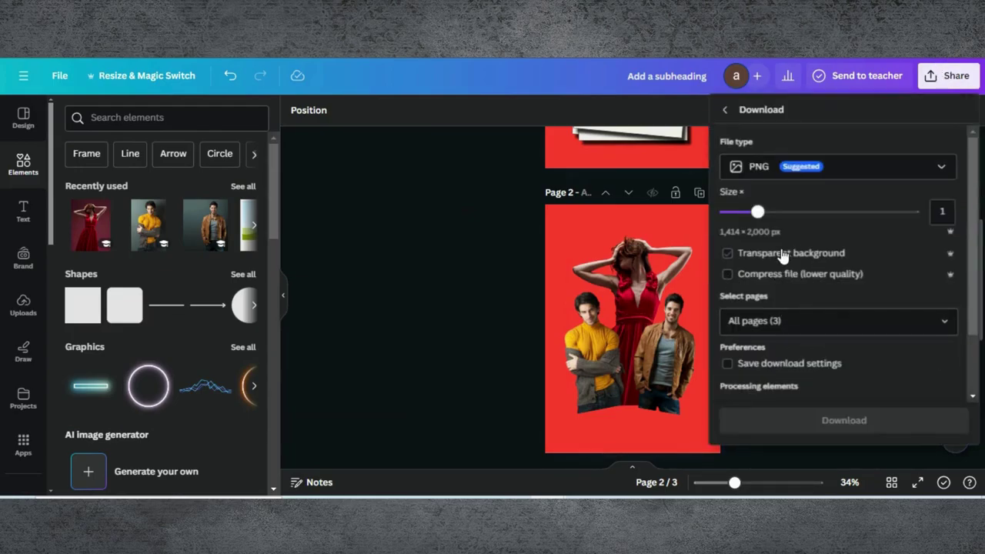
{"action": "left_click", "coordinate": [783, 254]}
{"action": "left_click", "coordinate": [814, 321]}
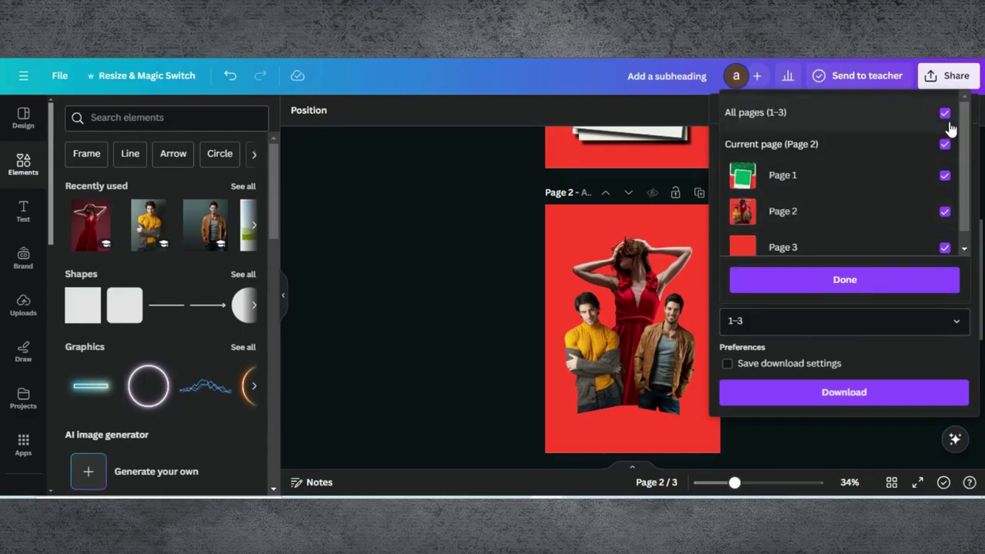
{"action": "left_click", "coordinate": [946, 114]}
{"action": "left_click", "coordinate": [934, 199]}
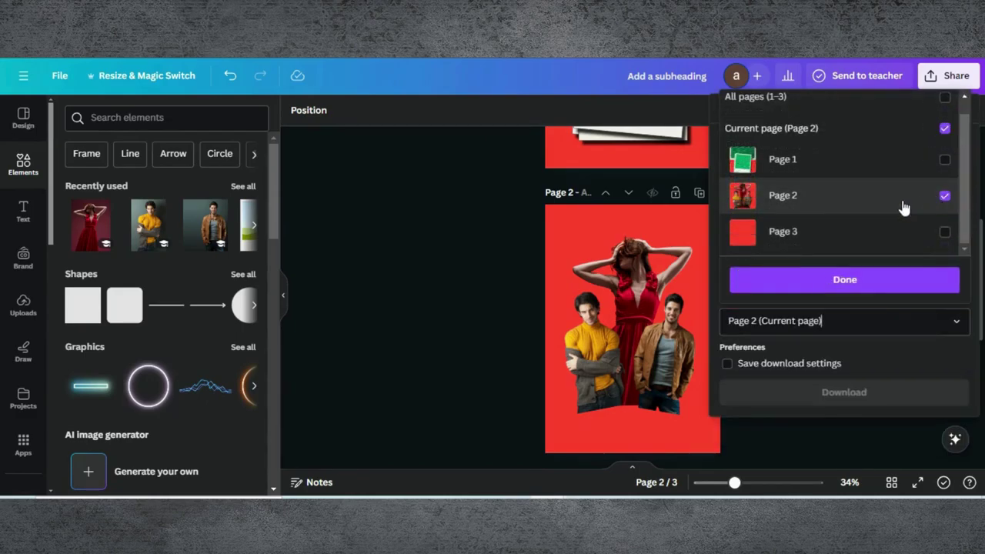
{"action": "left_click", "coordinate": [809, 278]}
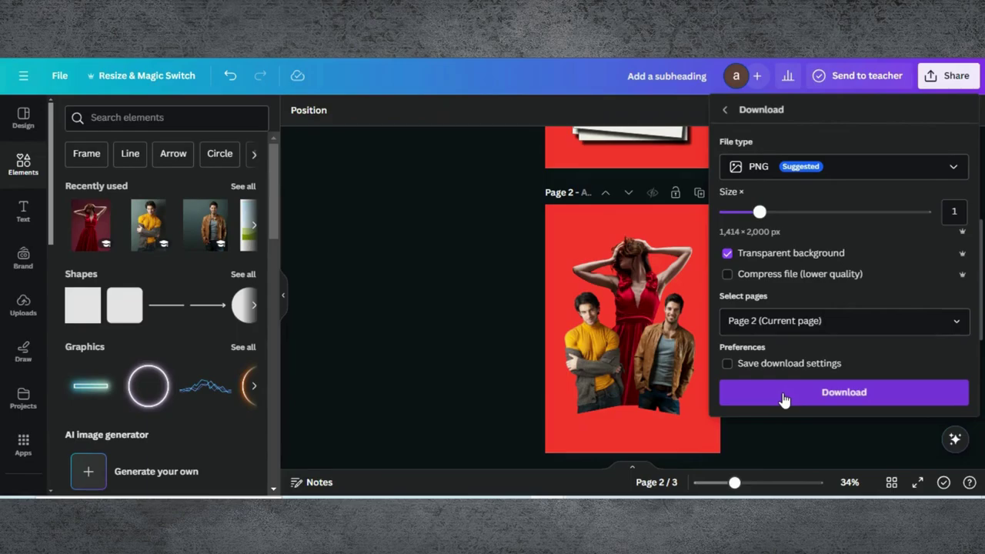
{"action": "left_click", "coordinate": [783, 397]}
{"action": "left_click", "coordinate": [462, 307]}
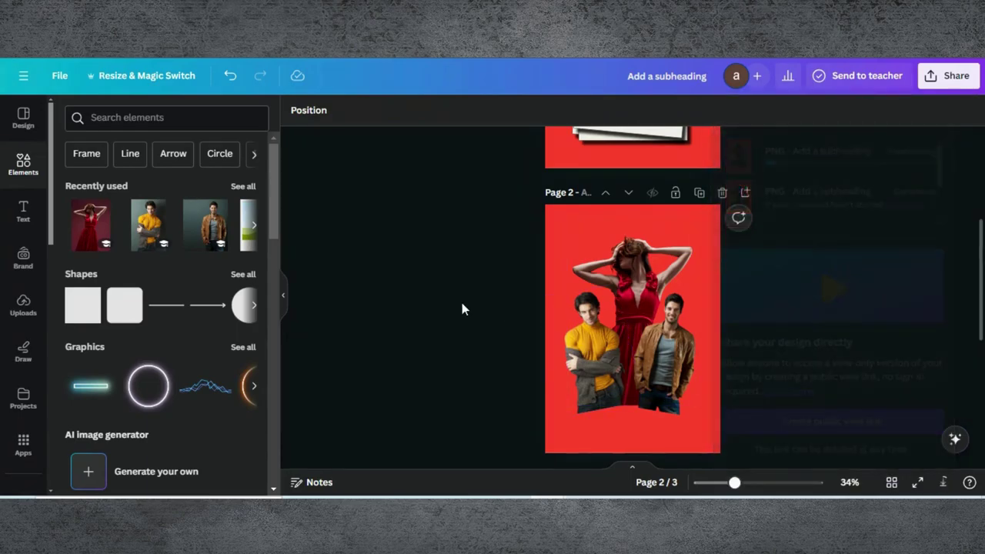
Step: Place the exported three-model image on page 1, tilted to match the top Polaroid, and crop its lower edge to the green area
{"action": "scroll", "coordinate": [462, 308], "scroll_direction": "up", "scroll_amount": 3}
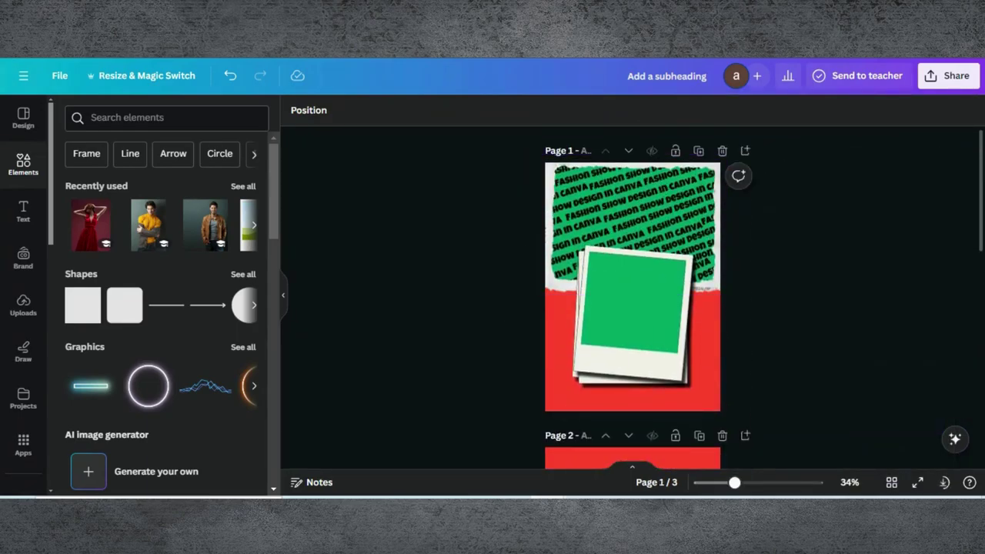
{"action": "left_click", "coordinate": [23, 306]}
{"action": "left_click_drag", "start_coordinate": [94, 274], "coordinate": [640, 272]}
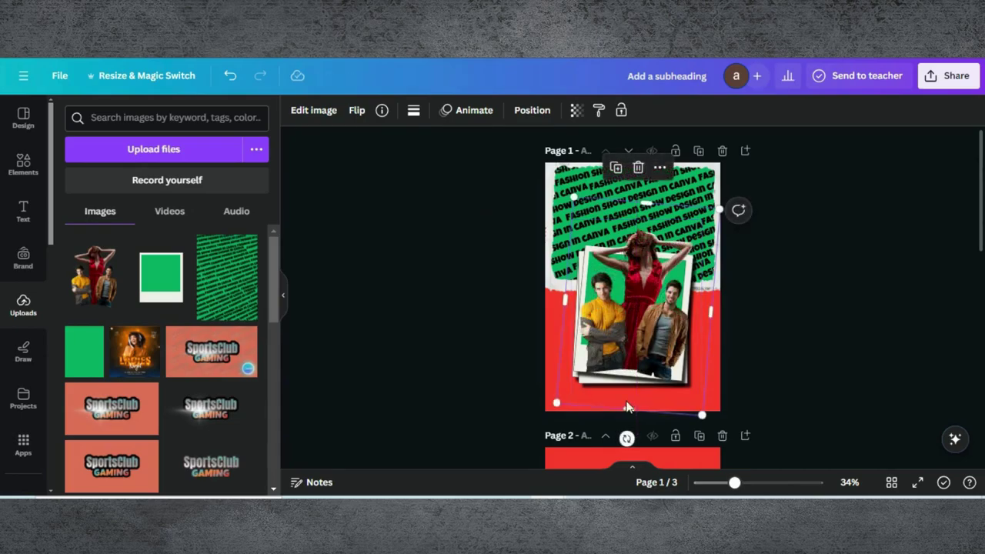
{"action": "left_click_drag", "start_coordinate": [626, 407], "coordinate": [629, 366]}
{"action": "left_click_drag", "start_coordinate": [634, 313], "coordinate": [636, 300]}
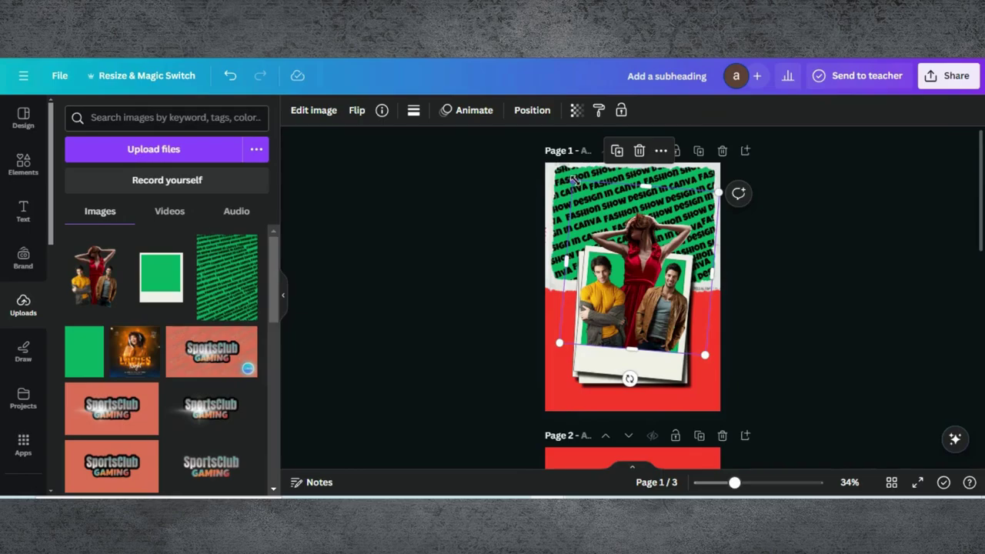
{"action": "left_click_drag", "start_coordinate": [573, 180], "coordinate": [576, 185]}
{"action": "key", "text": "Escape"}
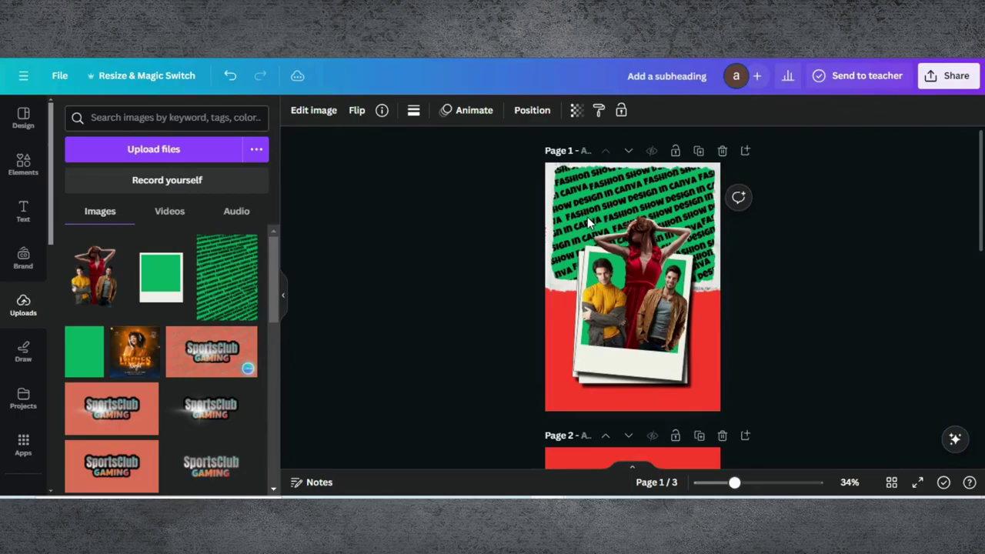
Step: Strongly lower the saturation of the three-model image on page 1 for a nearly black-and-white look
{"action": "left_click", "coordinate": [589, 223]}
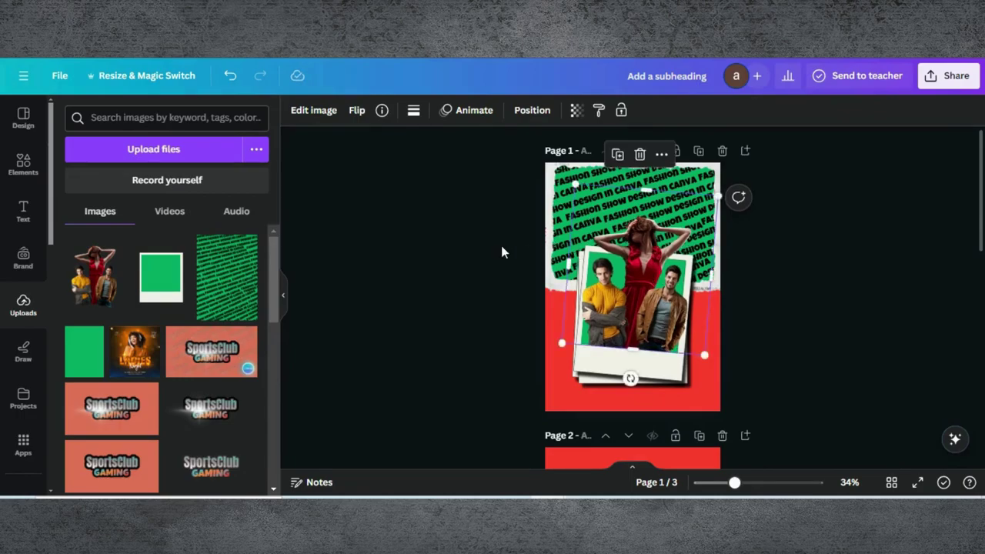
{"action": "left_click", "coordinate": [315, 112]}
{"action": "left_click", "coordinate": [166, 123]}
{"action": "scroll", "coordinate": [175, 301], "scroll_direction": "down", "scroll_amount": 10}
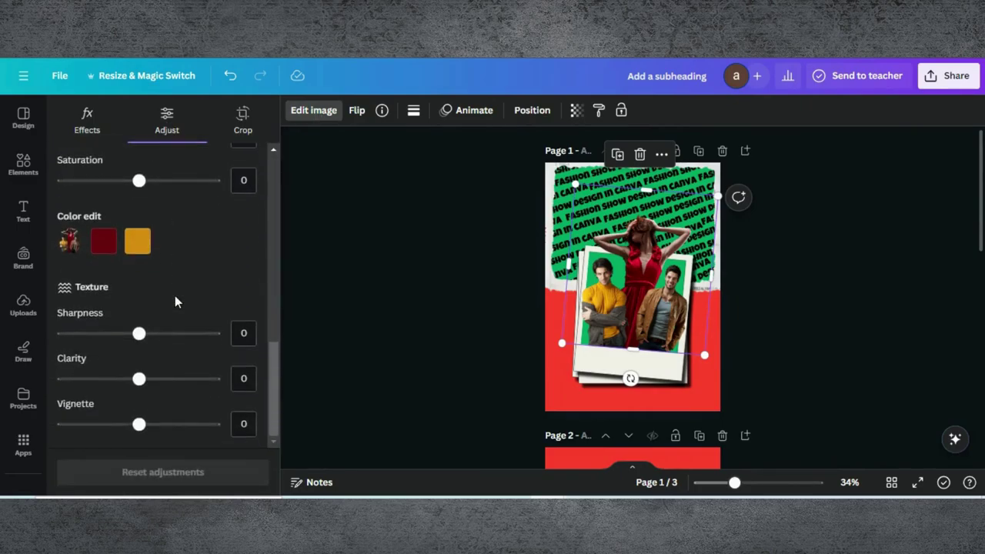
{"action": "left_click_drag", "start_coordinate": [138, 183], "coordinate": [68, 185]}
{"action": "left_click", "coordinate": [372, 239]}
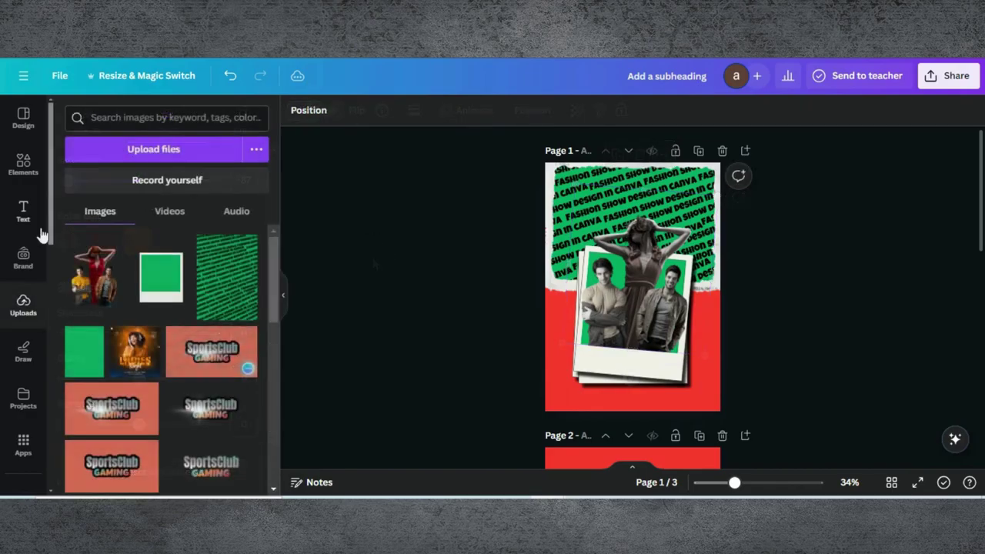
Step: Open the default text styles for page 1
{"action": "left_click", "coordinate": [24, 212]}
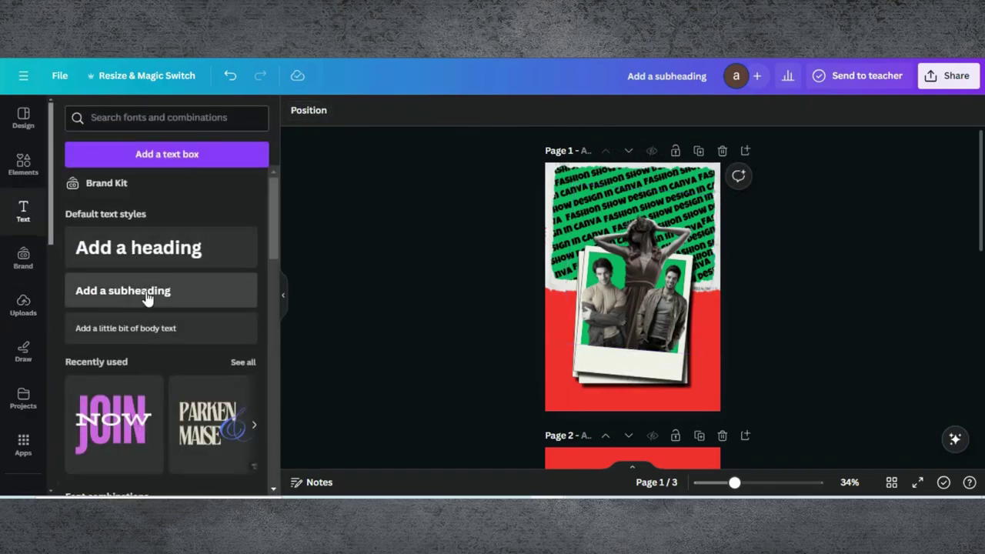